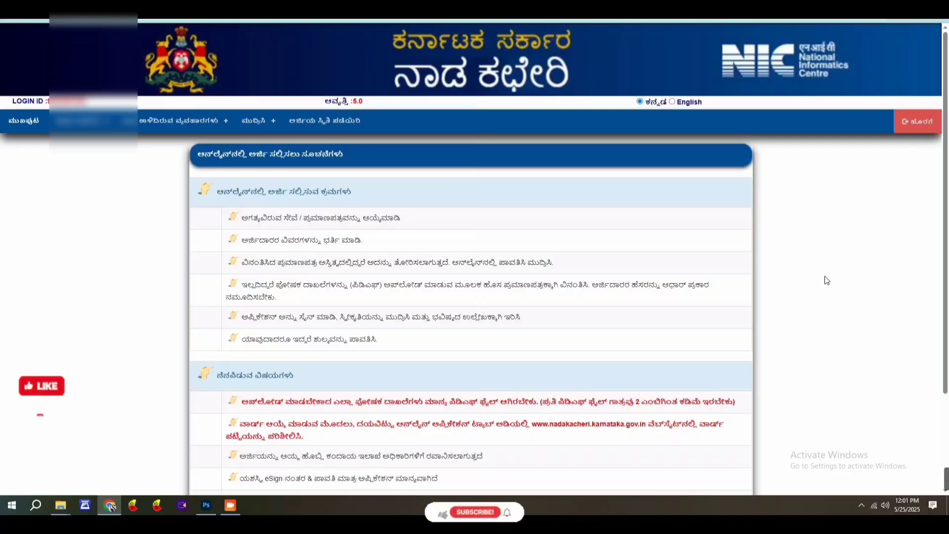
Open the ಆದಾಯ ಪ್ರಮಾಣಪತ್ರ service page from the Income Certificates submenu
scroll(824, 276, down, 1)
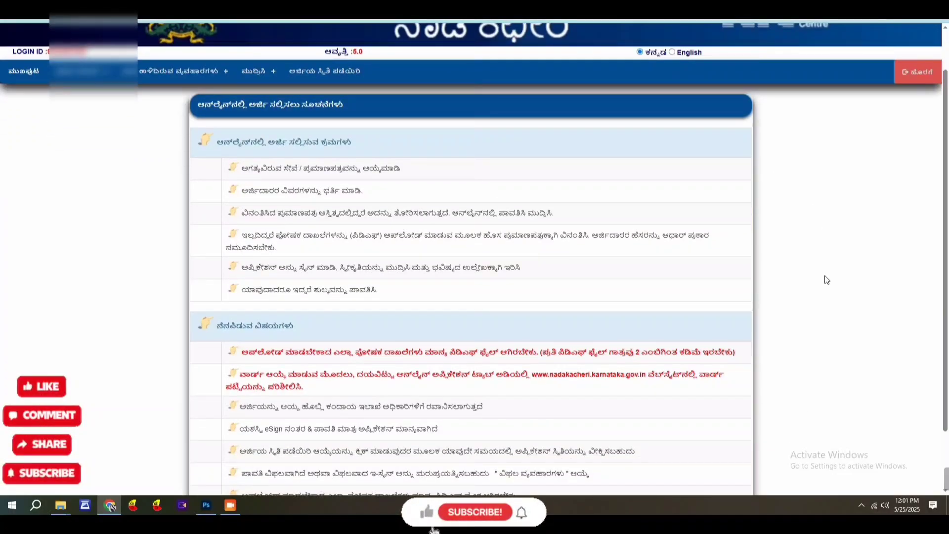
scroll(824, 276, up, 1)
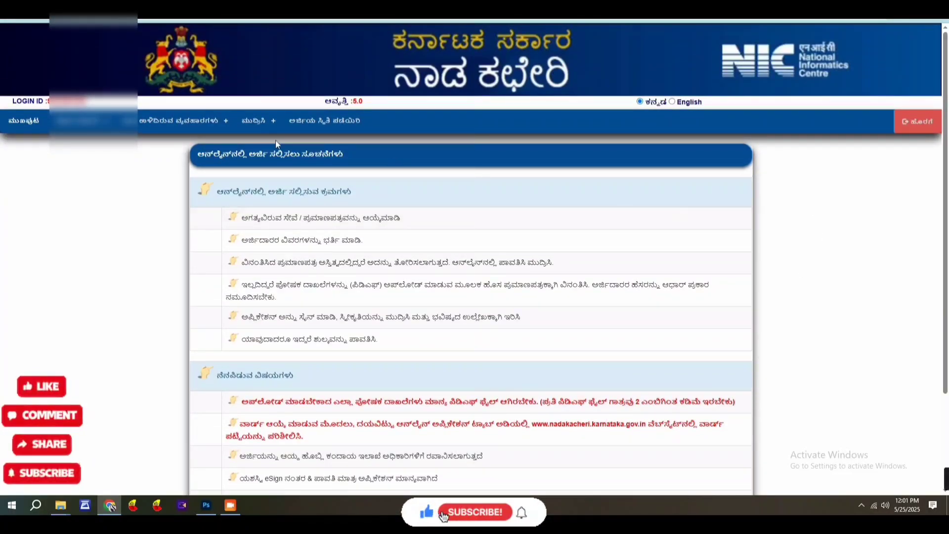
mouse_move(79, 120)
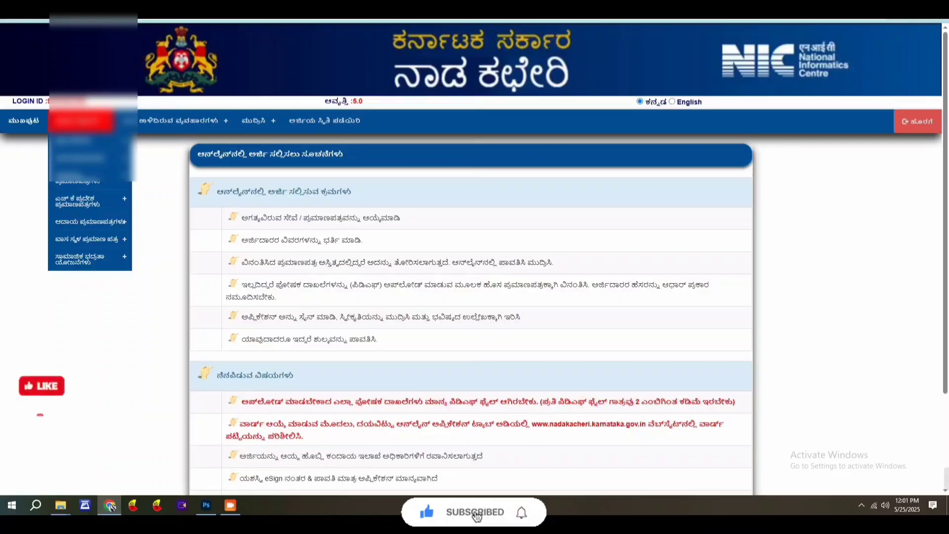
mouse_move(72, 219)
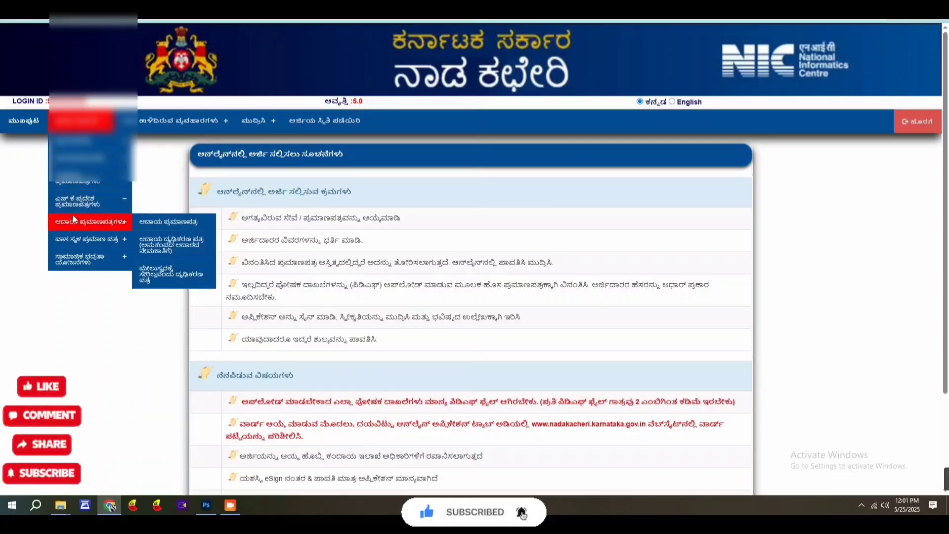
click(174, 223)
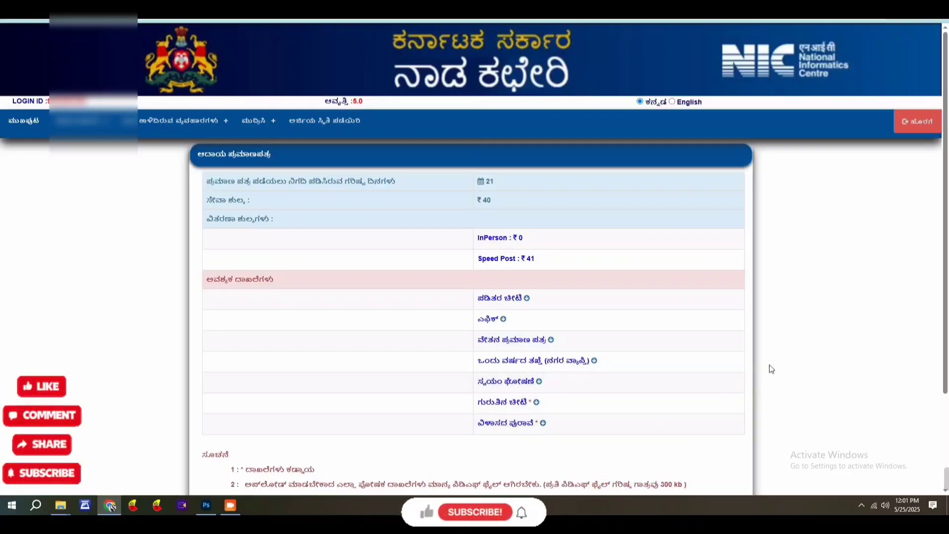
scroll(769, 369, down, 3)
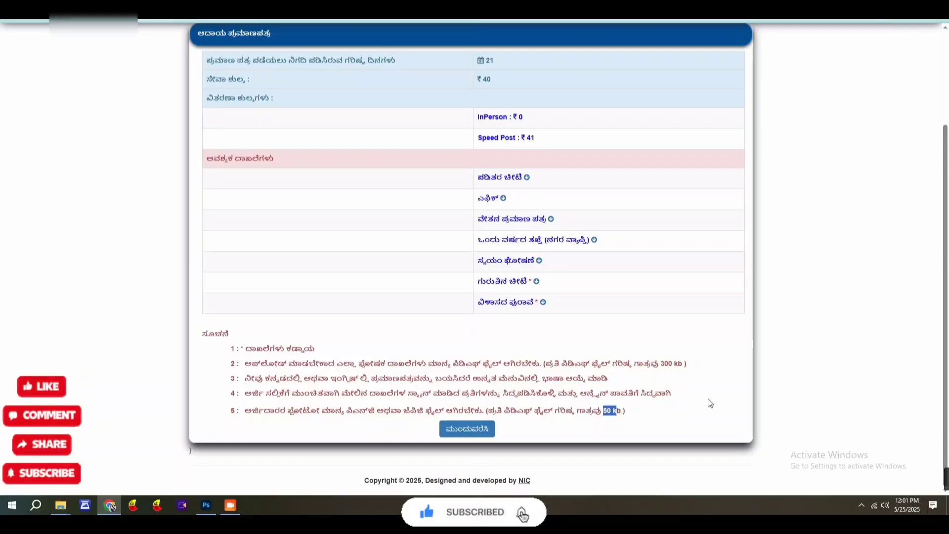
Answer ಹೌದು for ration card, enter its number, pick the applicant member and run ಹುಡುಕು
click(468, 430)
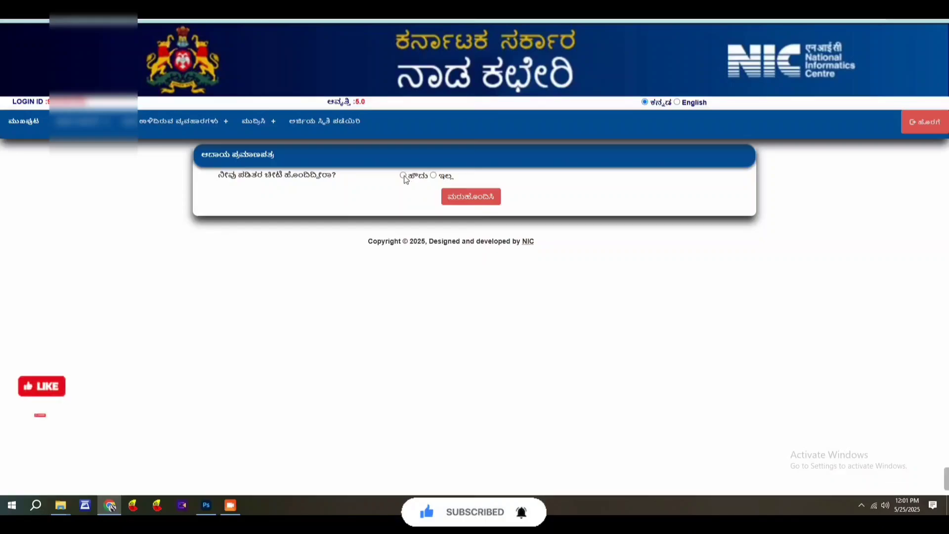
click(403, 176)
click(430, 200)
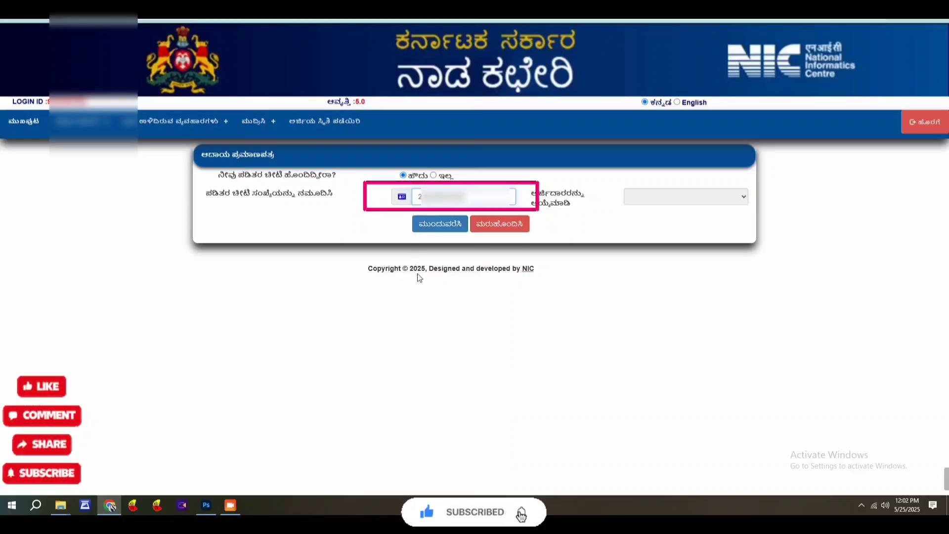
click(435, 225)
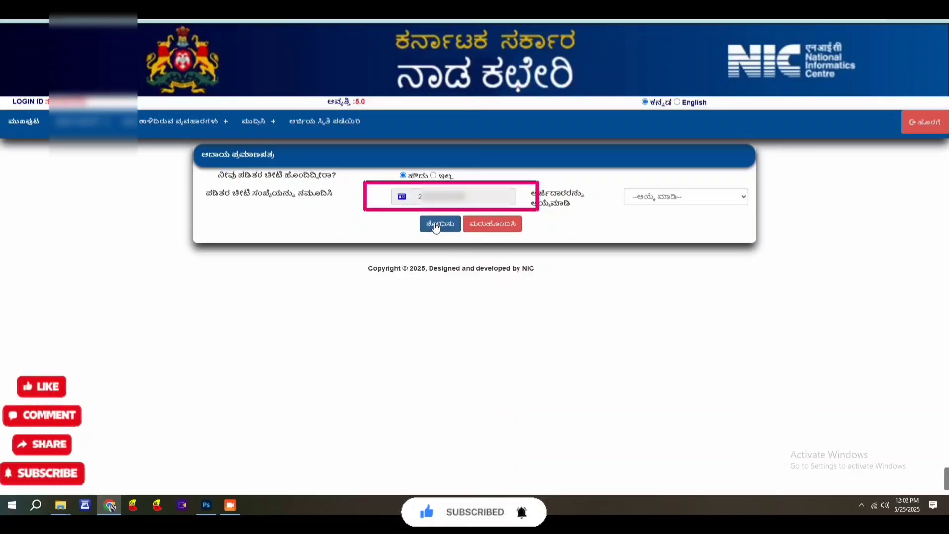
click(702, 200)
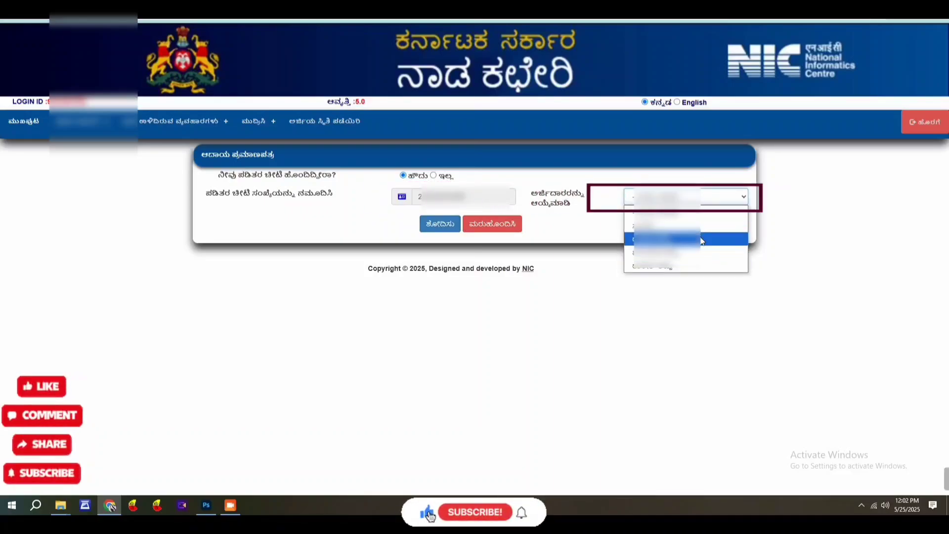
click(701, 239)
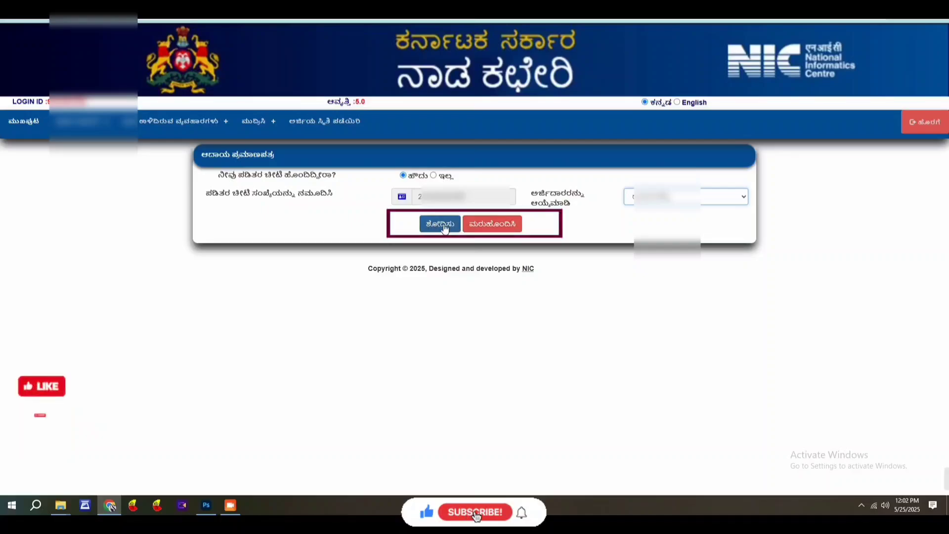
click(443, 225)
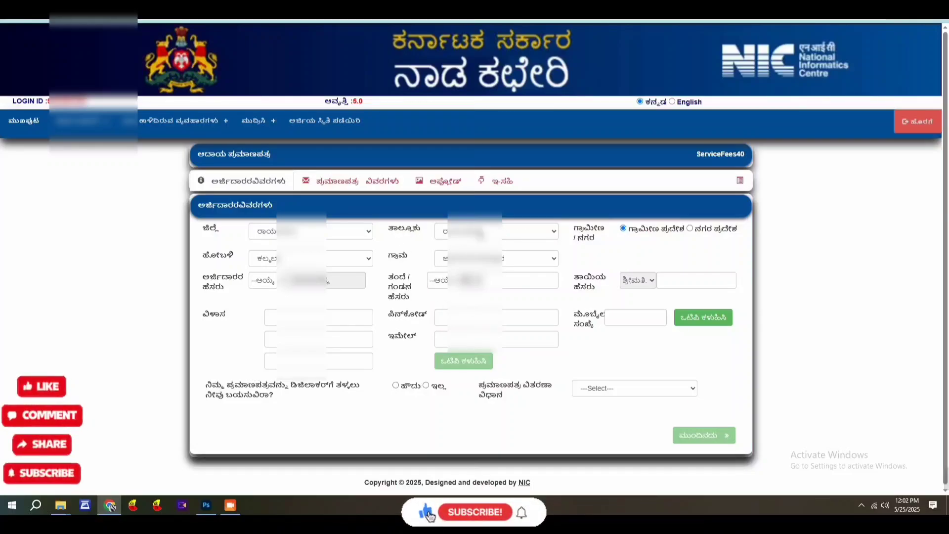
Choose the applicant's village, with title ಕುಮಾರ for the applicant and ಬಿನ್ for the father
click(545, 263)
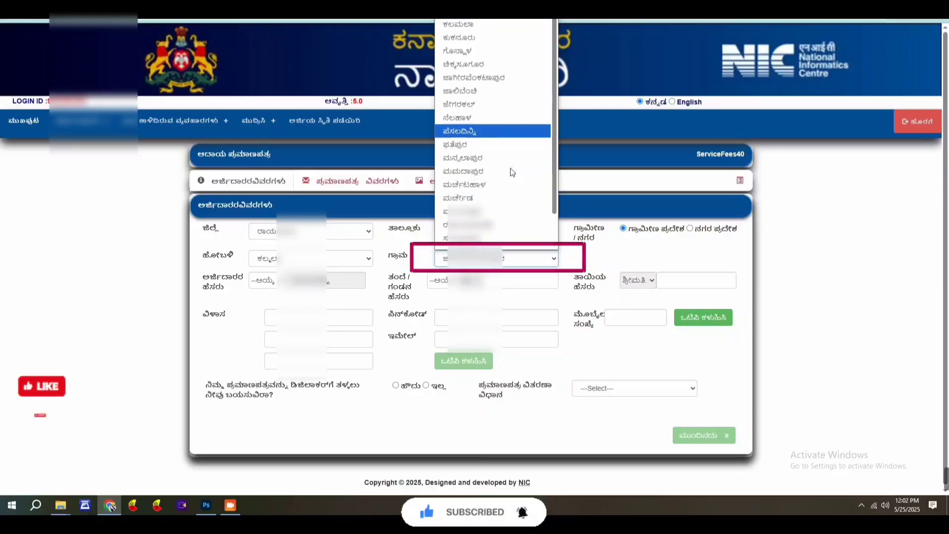
click(512, 172)
click(262, 281)
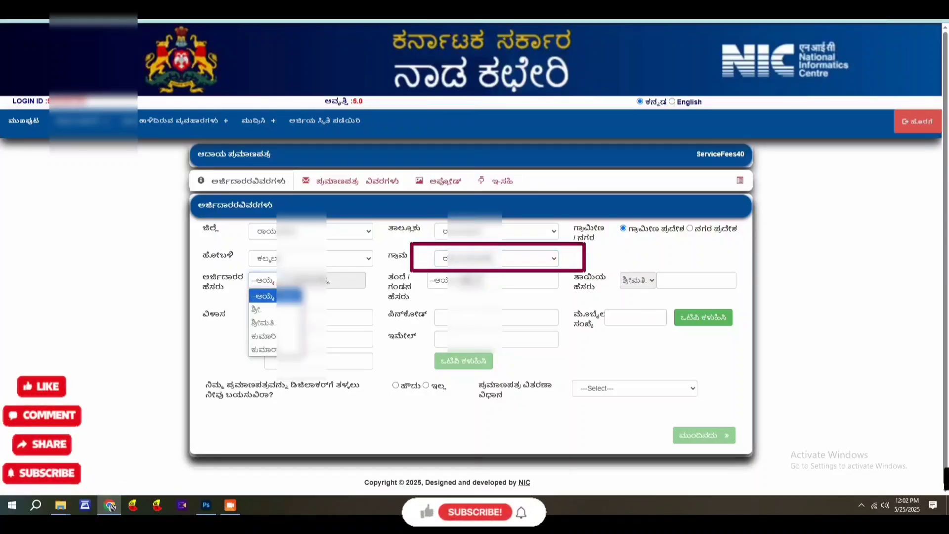
click(267, 345)
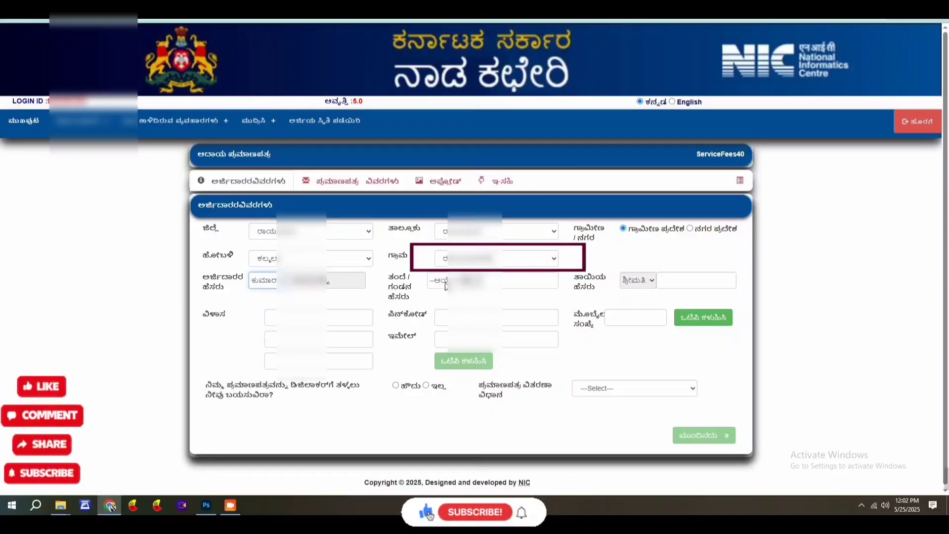
click(442, 280)
click(436, 309)
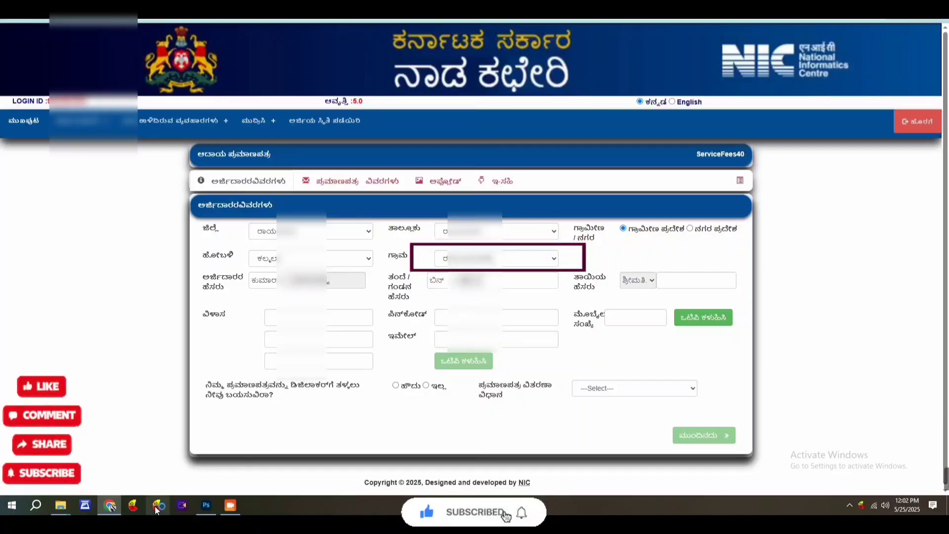
Switch the Nudi MEdit typing language to Kannada, correcting an accidental Malayalam choice
click(521, 202)
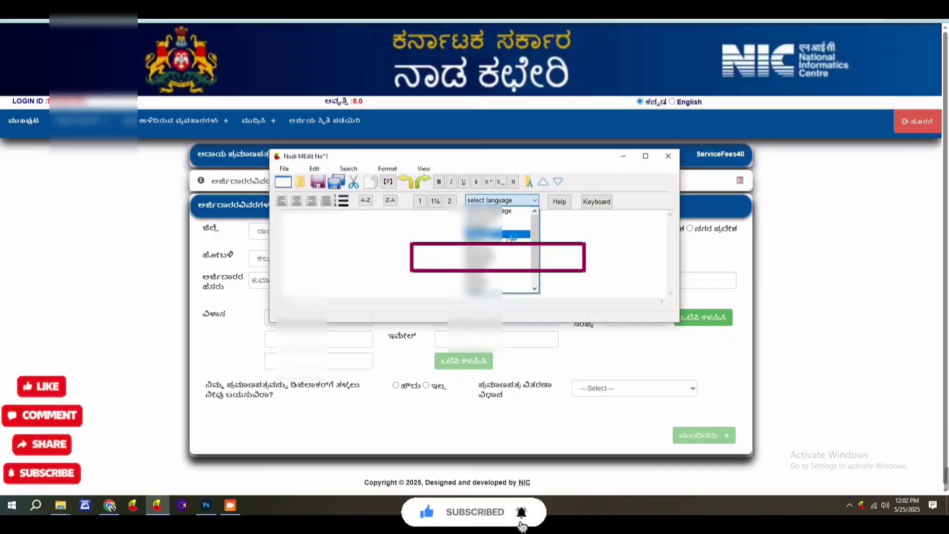
click(499, 225)
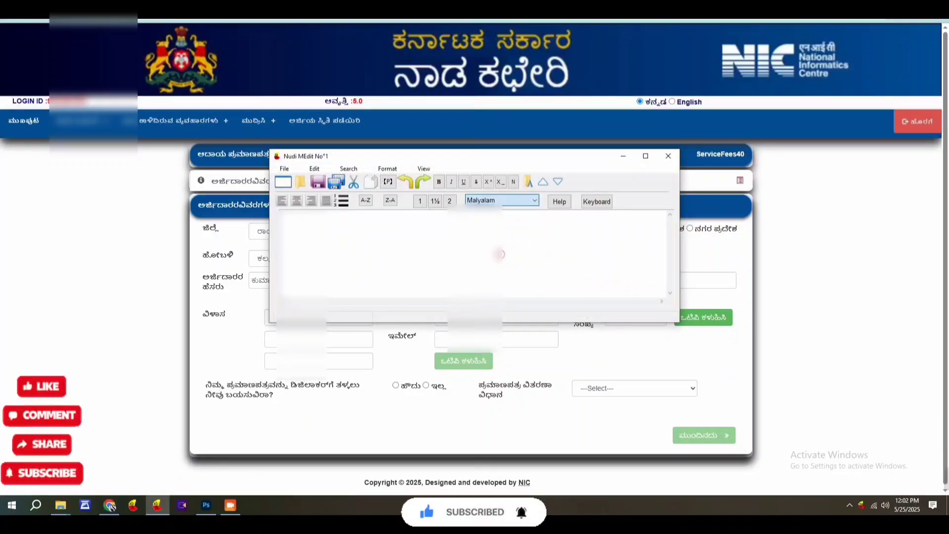
click(523, 200)
click(514, 235)
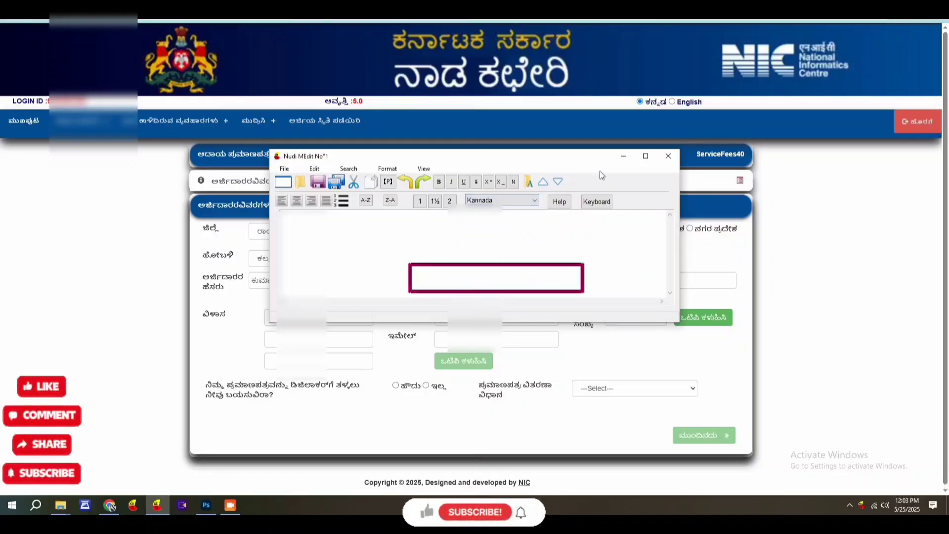
click(623, 155)
key(ctrl+v)
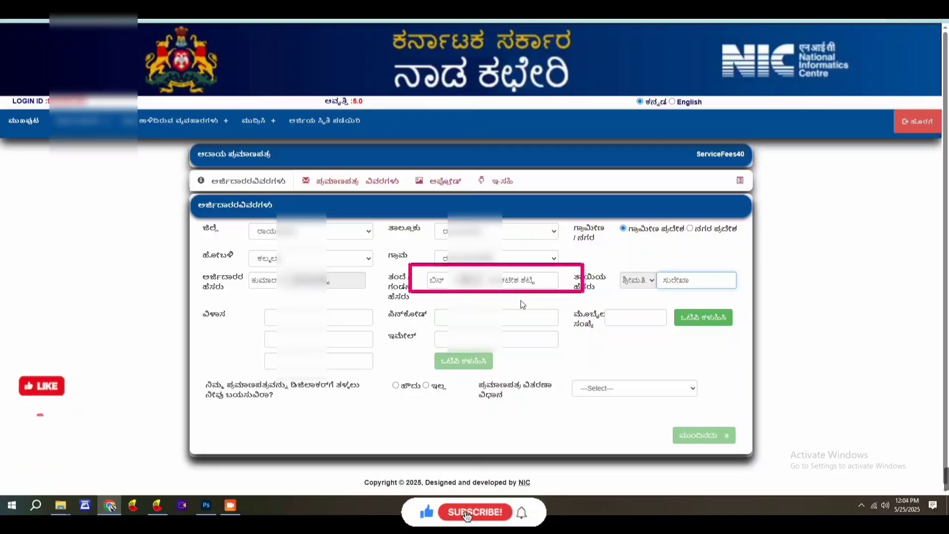
Fill the ವಿಳಾಸ address lines in Kannada, starting with the first line
click(299, 317)
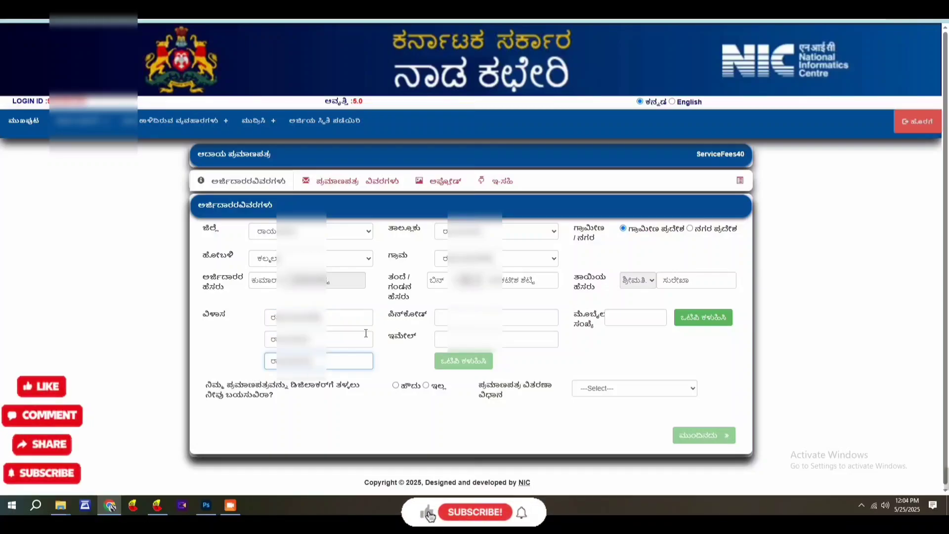
Fill the pin code from the saved suggestion and enter the applicant's mobile number
click(494, 317)
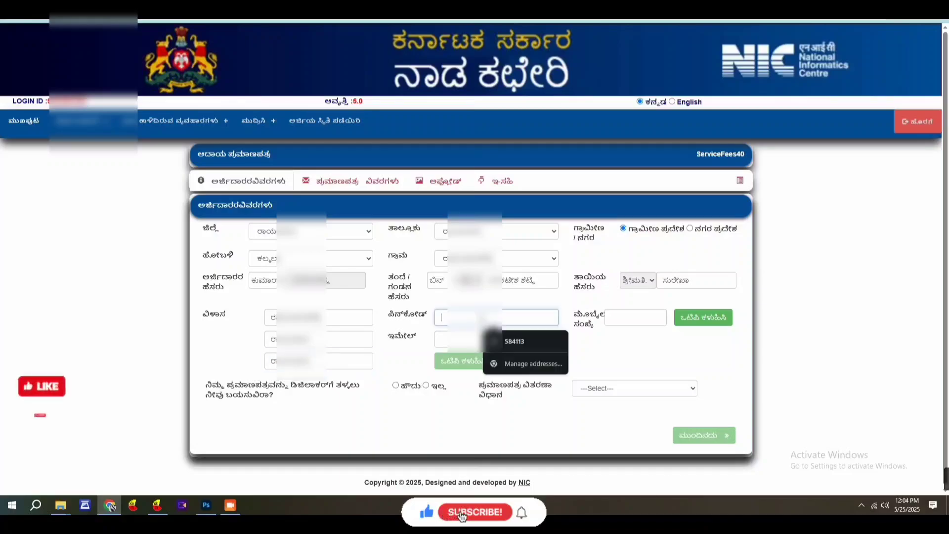
click(514, 341)
click(632, 318)
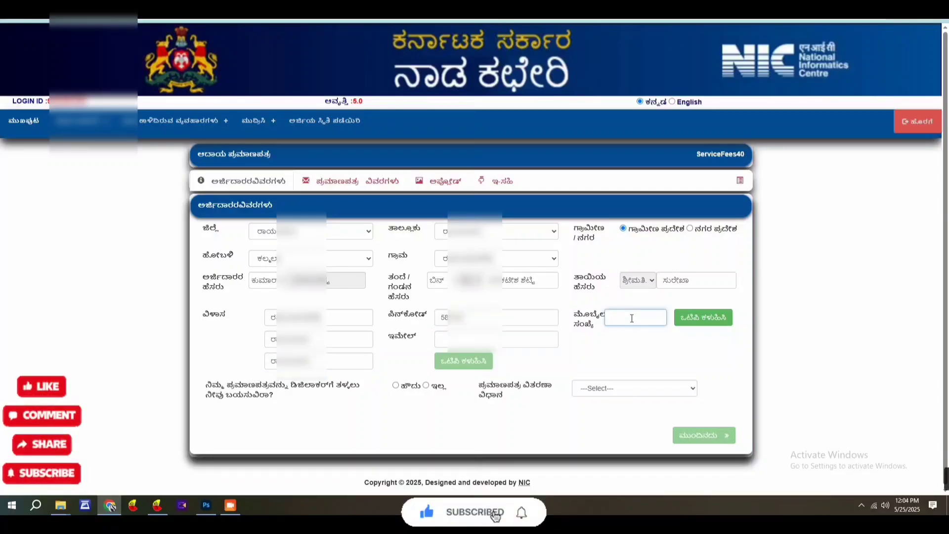
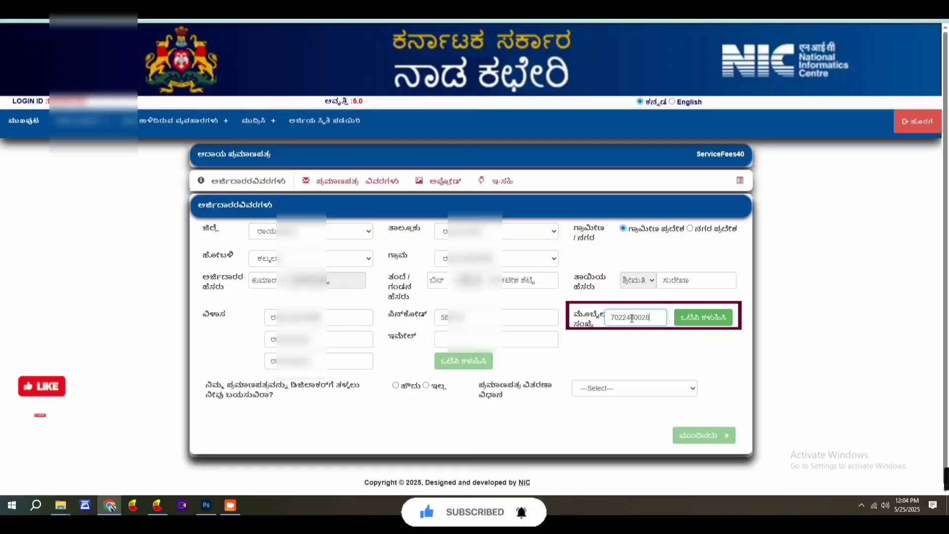
Verify the mobile number with the one-time code sent to it
click(703, 317)
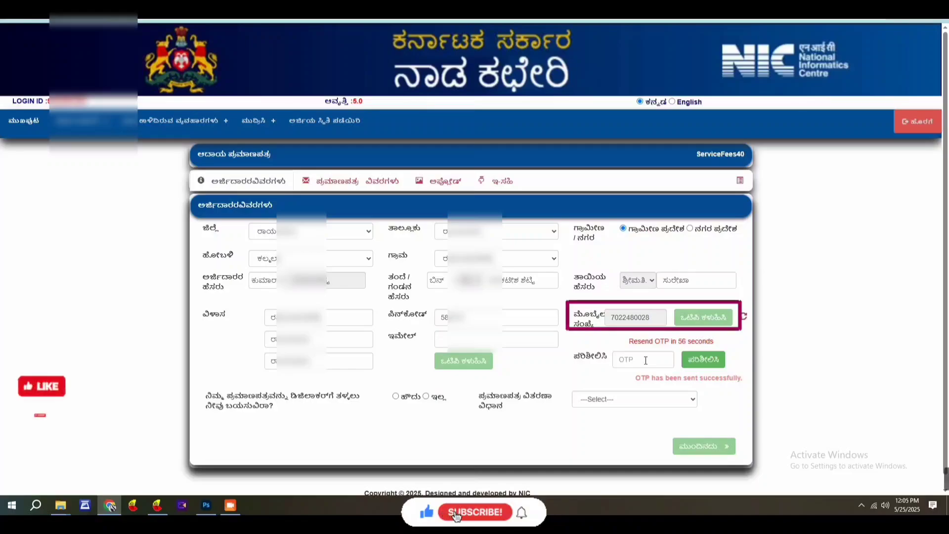
click(637, 361)
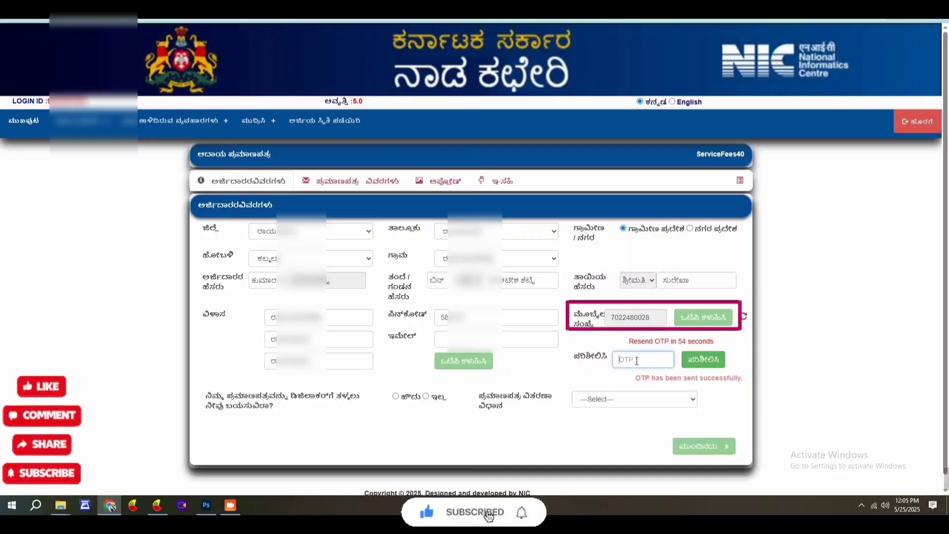
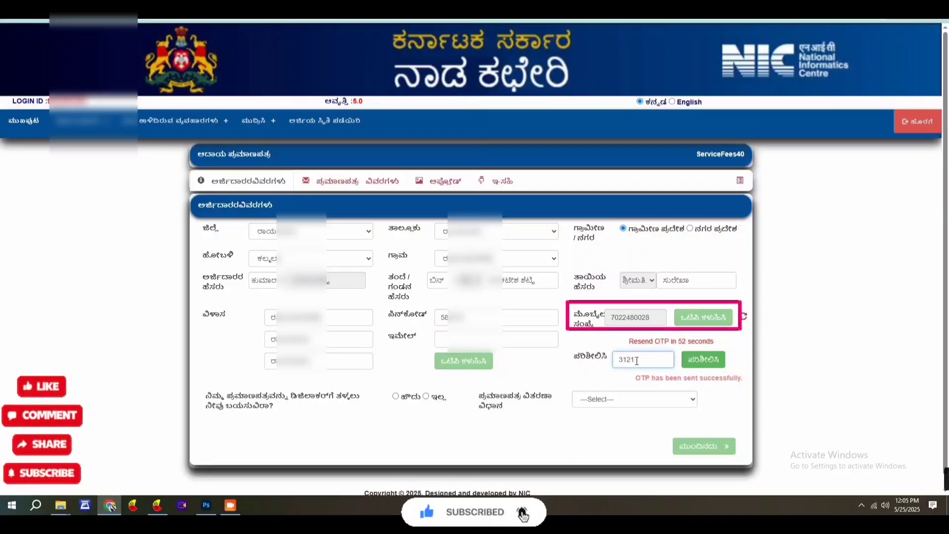
click(703, 360)
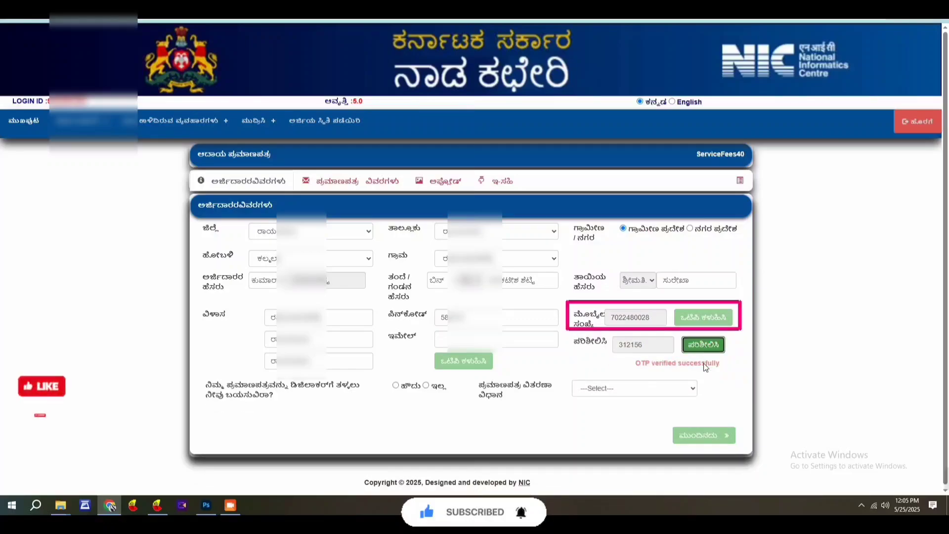
click(442, 339)
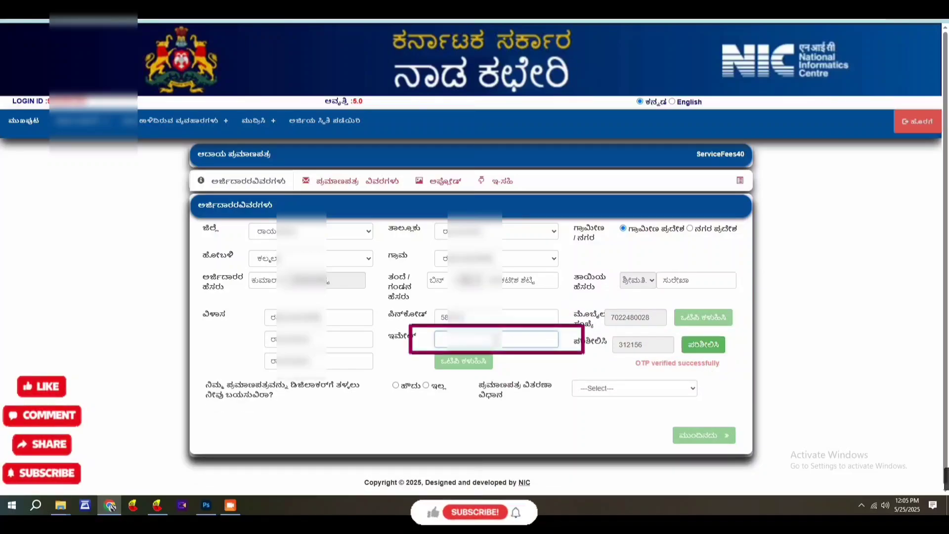
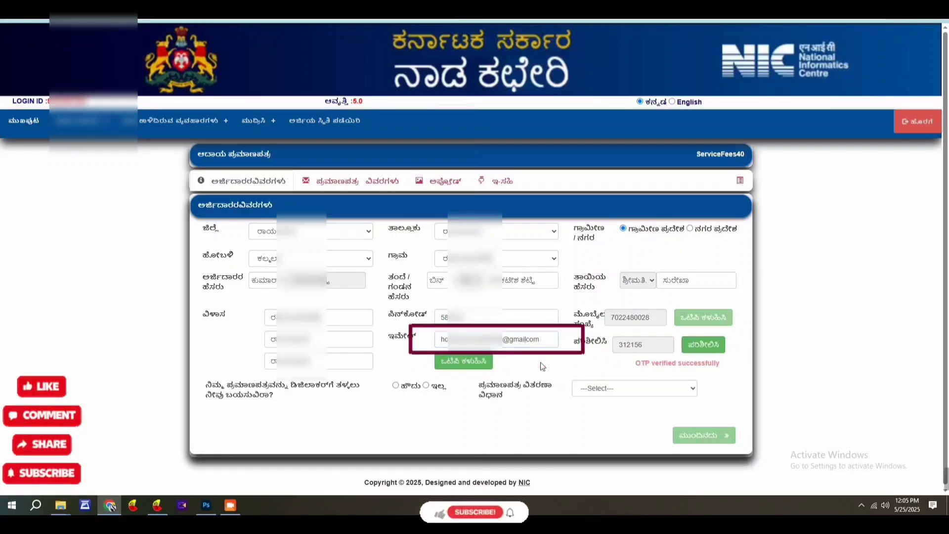
Type the applicant's Gmail address and close the Nudi MEdit window that popped up
key(Left)
key(Left)
key(Left)
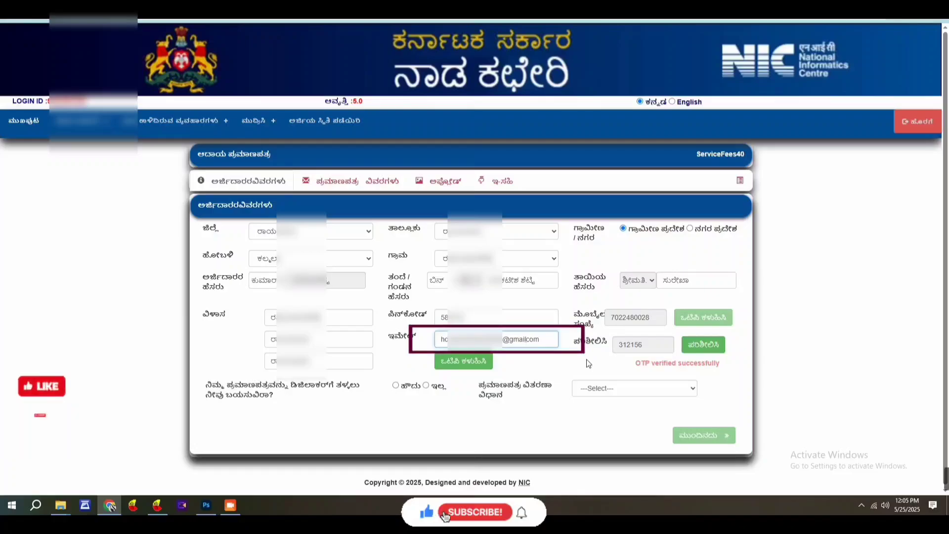
click(157, 505)
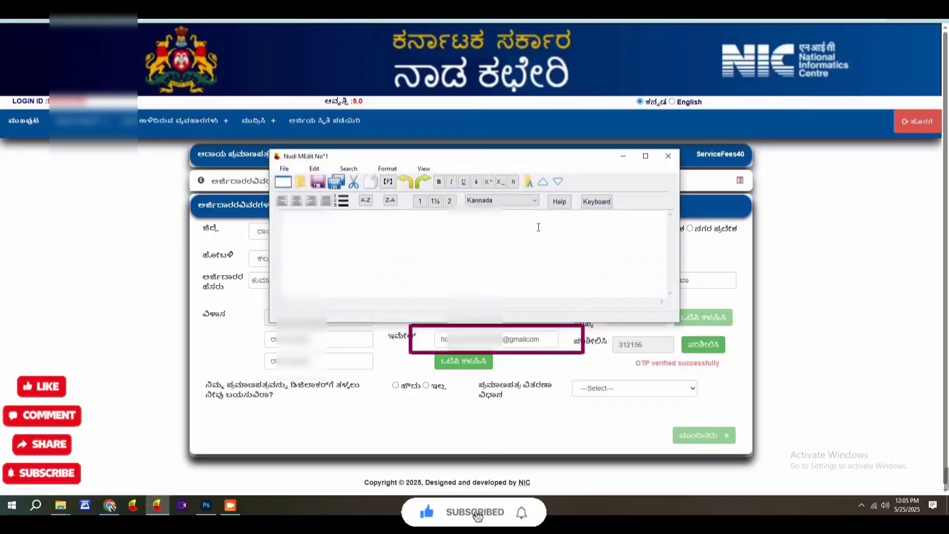
click(667, 157)
Add the missing dot to the e-mail, verify it by OTP, and choose InPerson delivery
text(.)
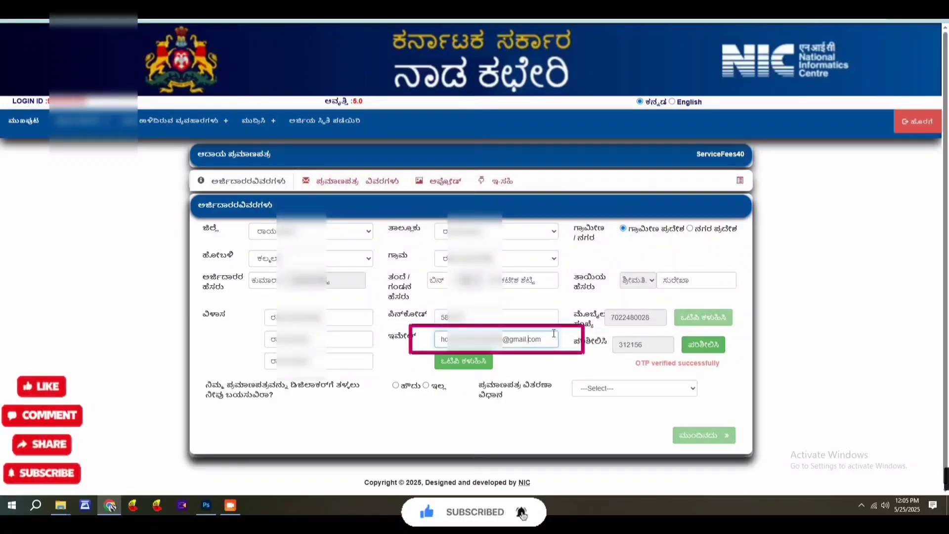
click(465, 361)
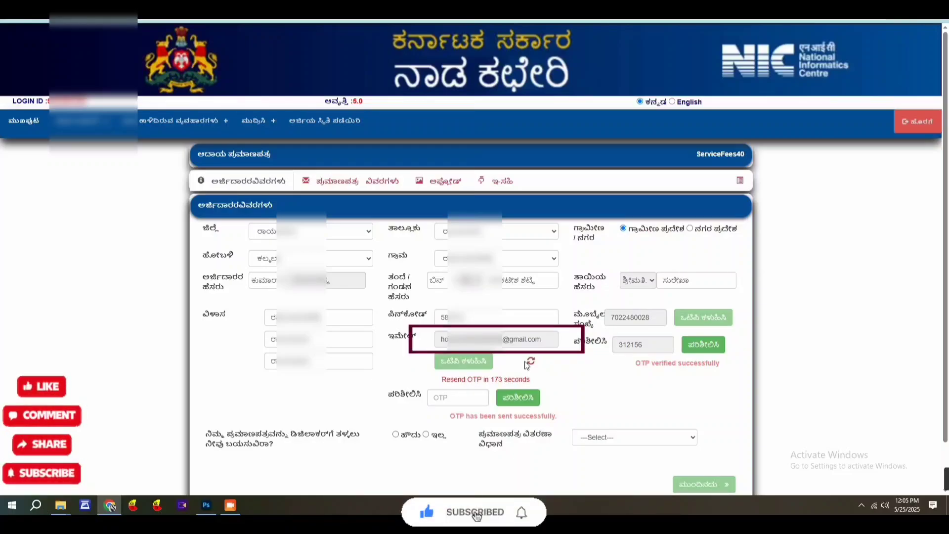
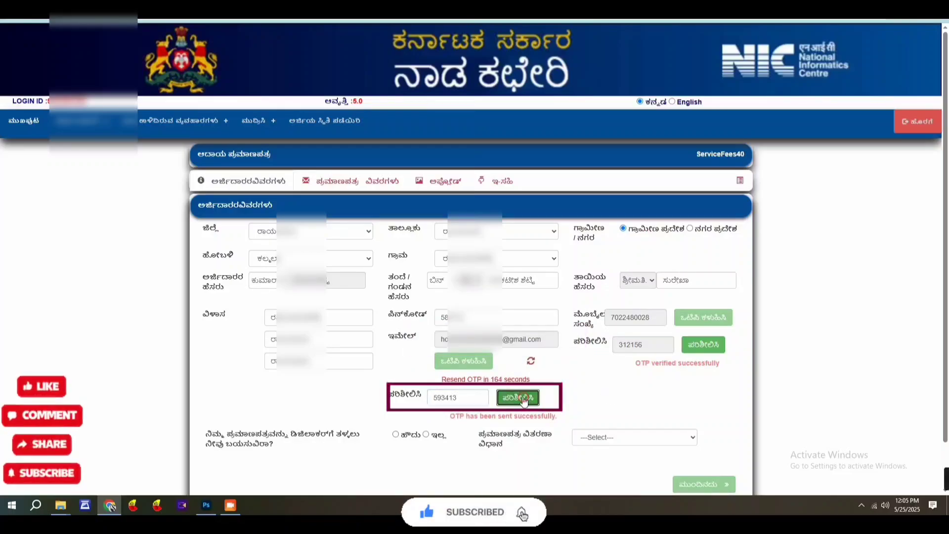
click(525, 399)
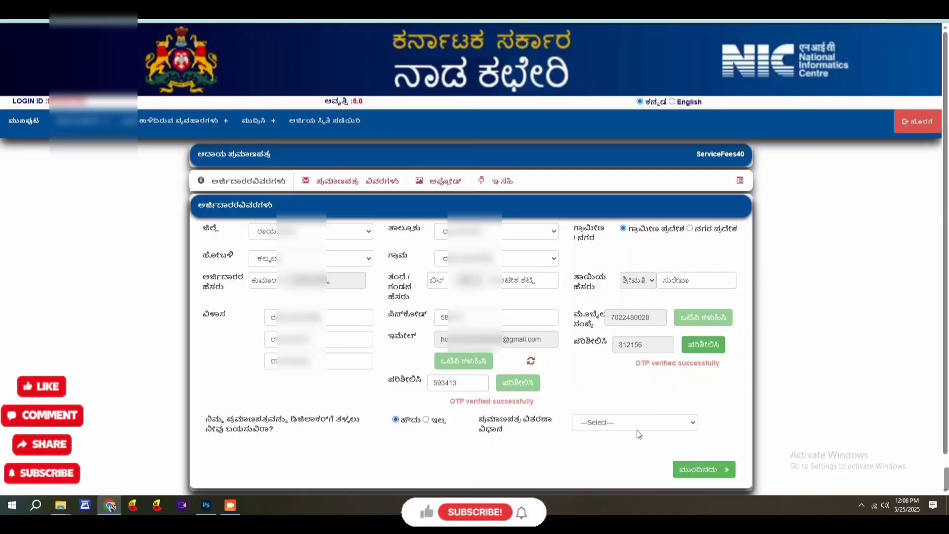
click(613, 423)
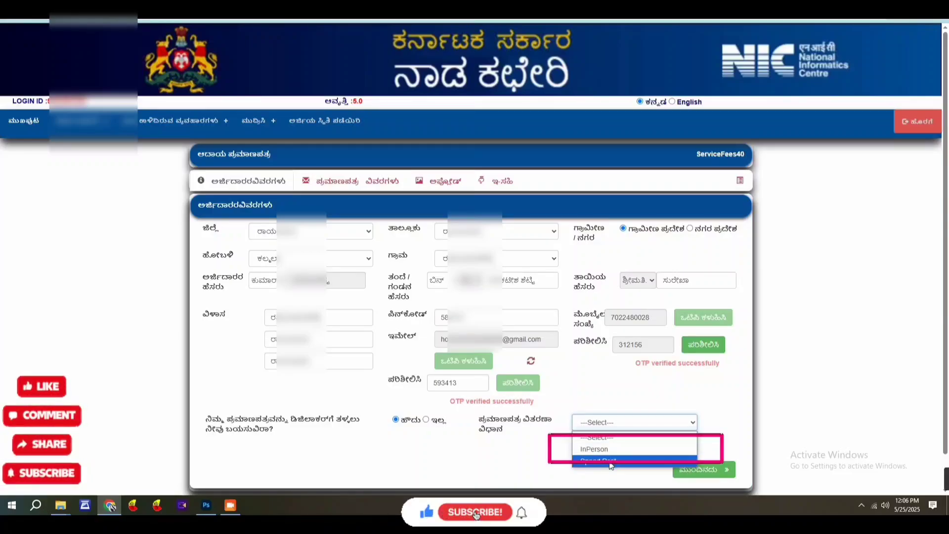
click(613, 449)
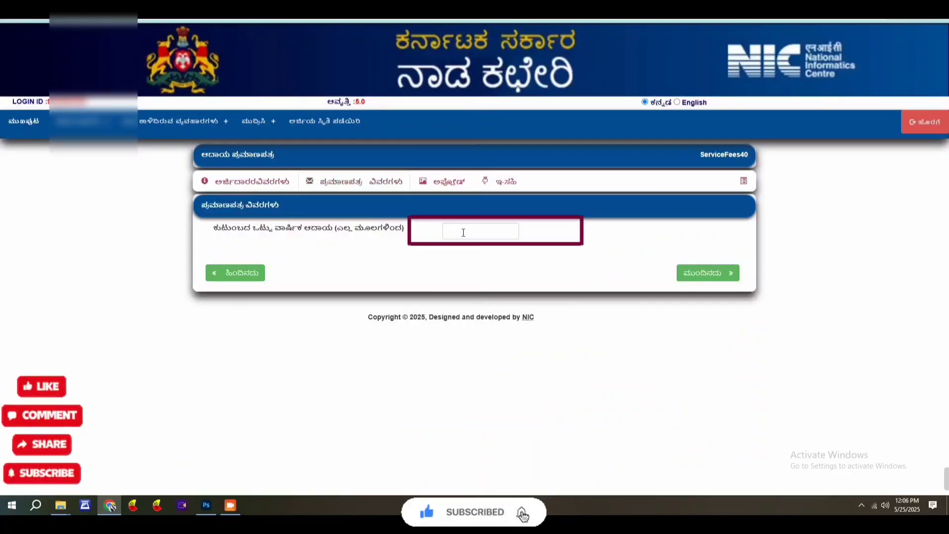
Enter 35000 as annual family income, upload the documents and submit the application
click(463, 232)
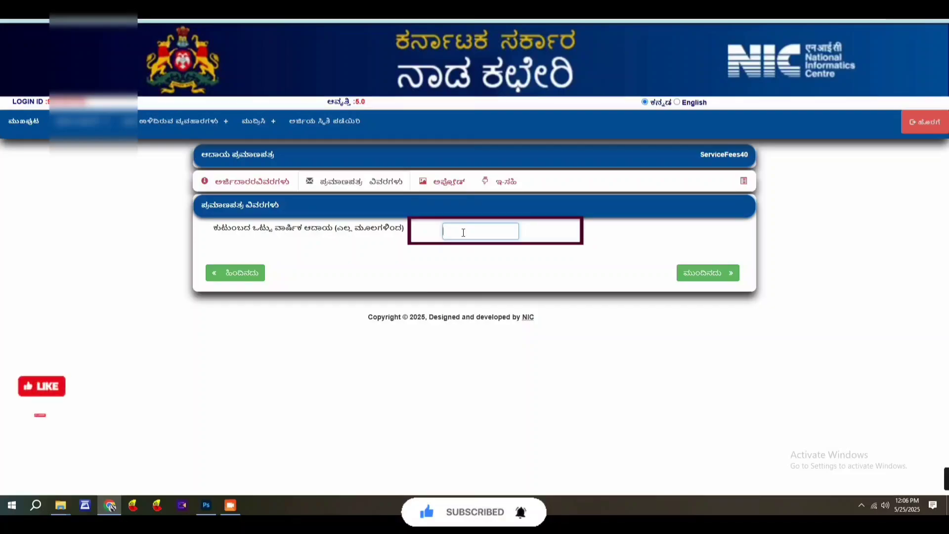
text(35000)
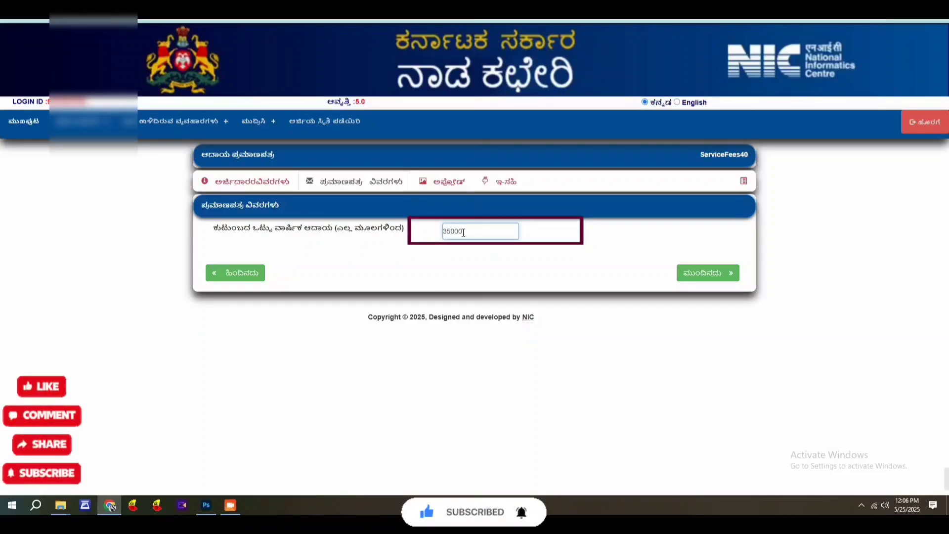
click(249, 251)
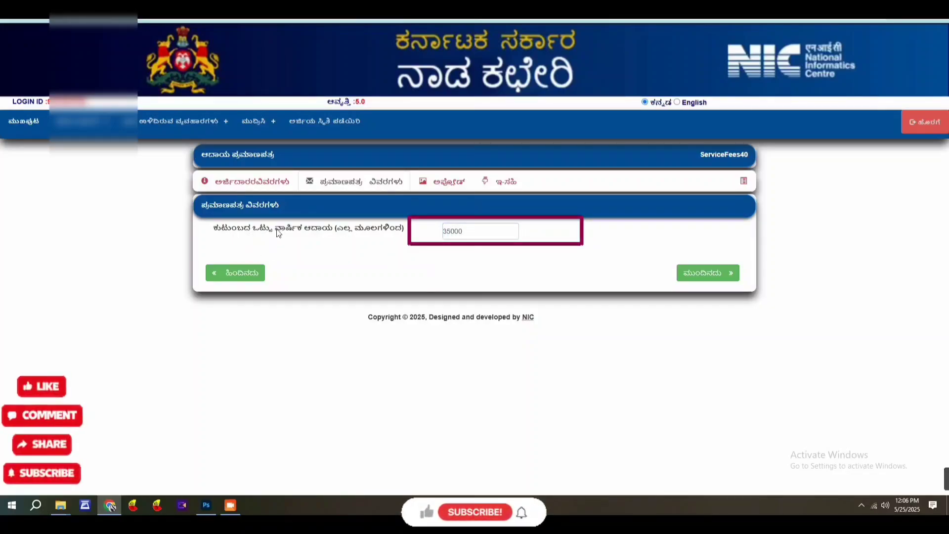
click(710, 278)
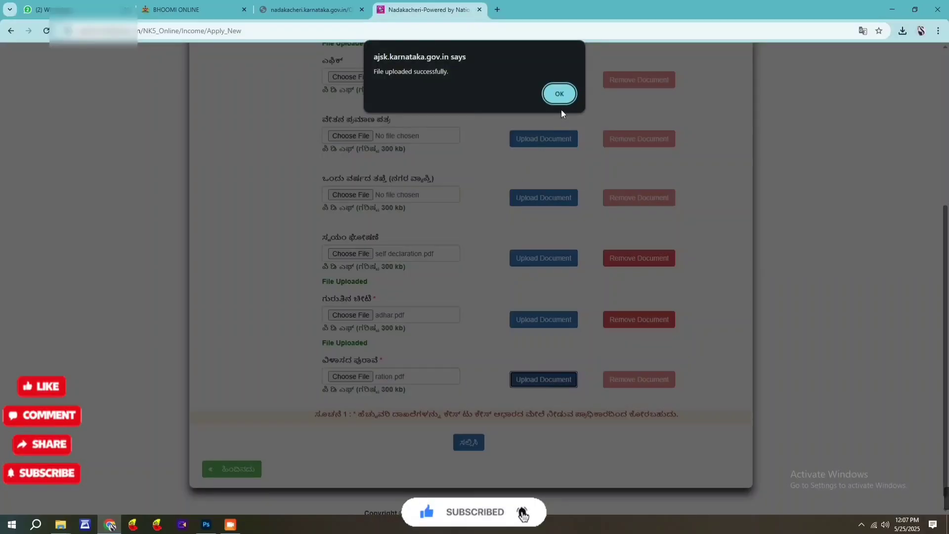
click(559, 97)
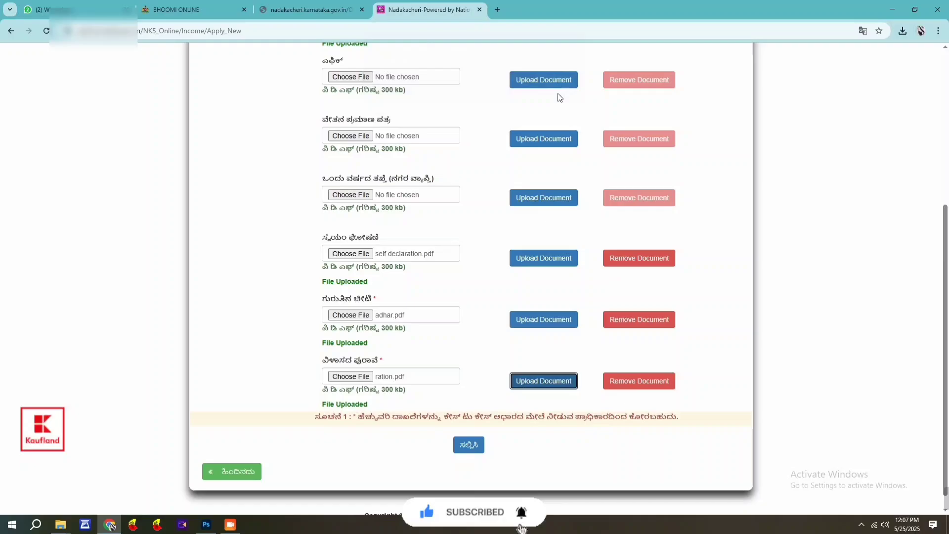
click(470, 446)
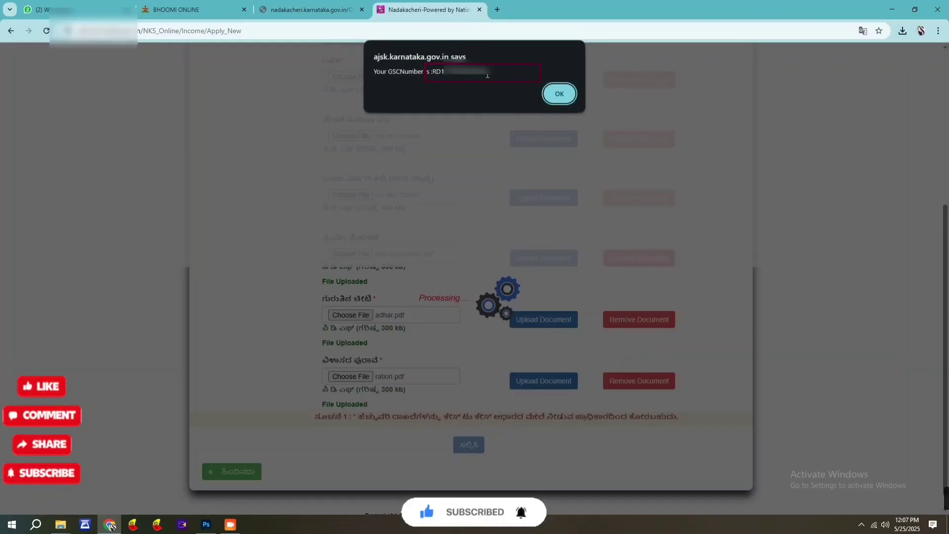
Select the GSC number, dismiss its notice, and review the acknowledgement page
drag(487, 75, 435, 75)
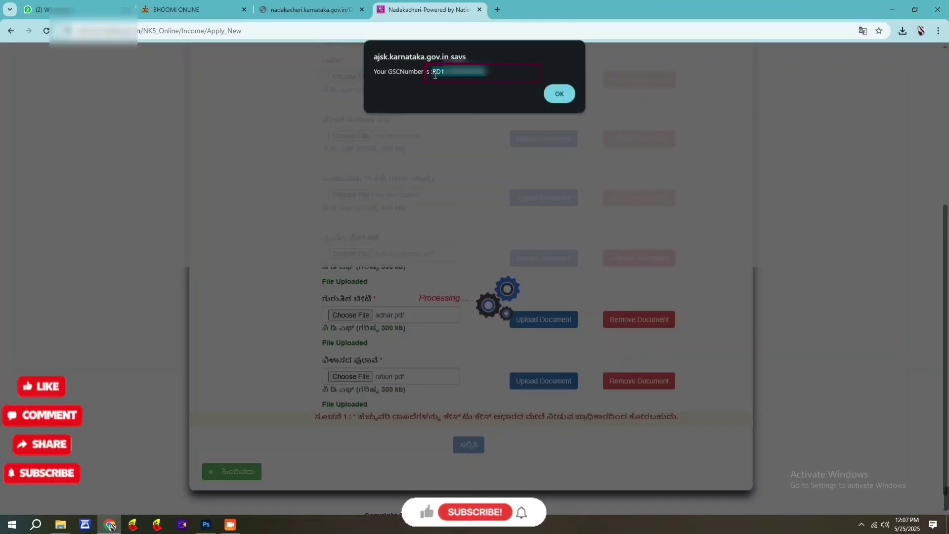
click(559, 93)
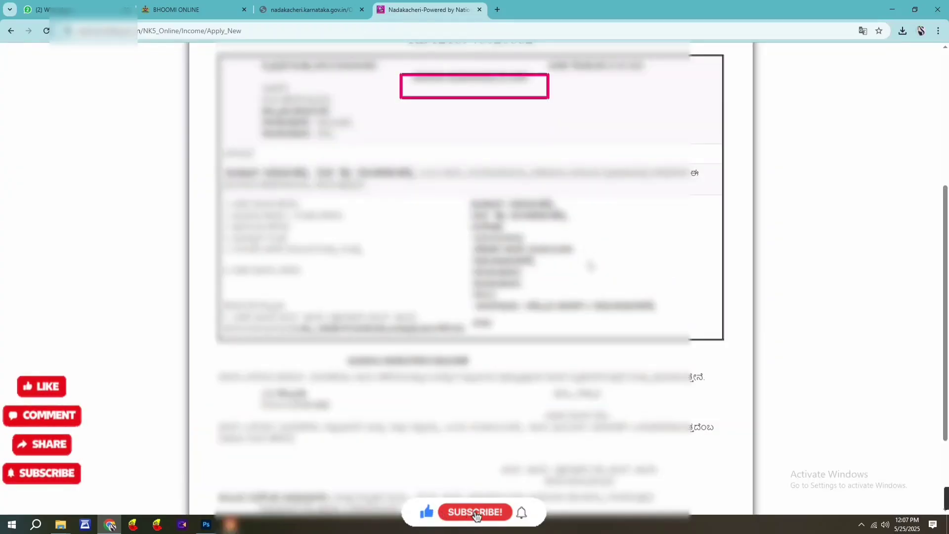
scroll(476, 514, up, 3)
scroll(473, 277, down, 6)
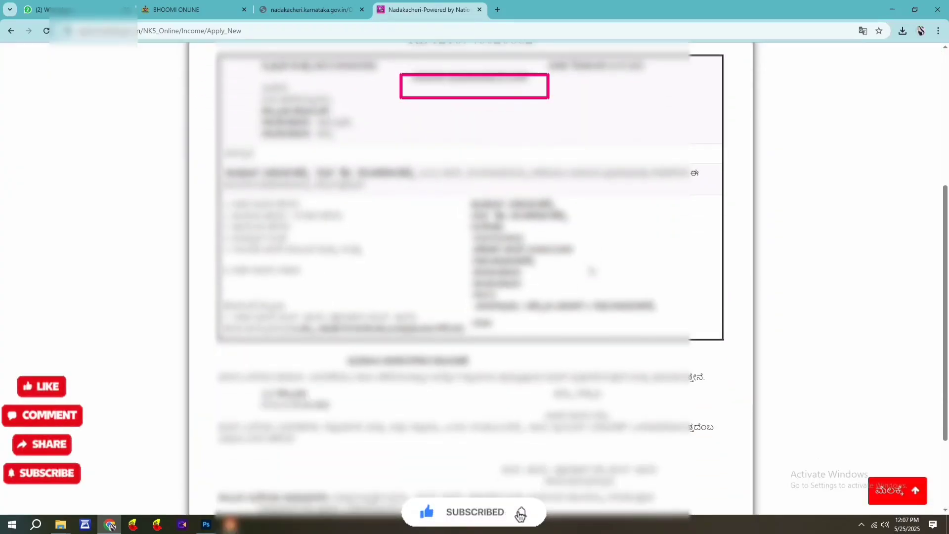
scroll(473, 277, up, 4)
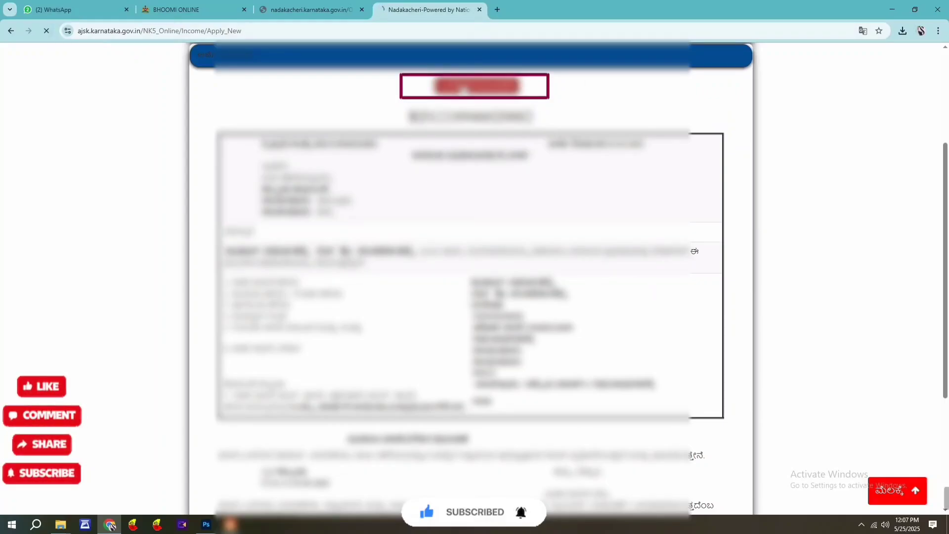
Try to e-sign, then close the esignservices tab showing the 'eSign Count is ZERO' error
click(463, 88)
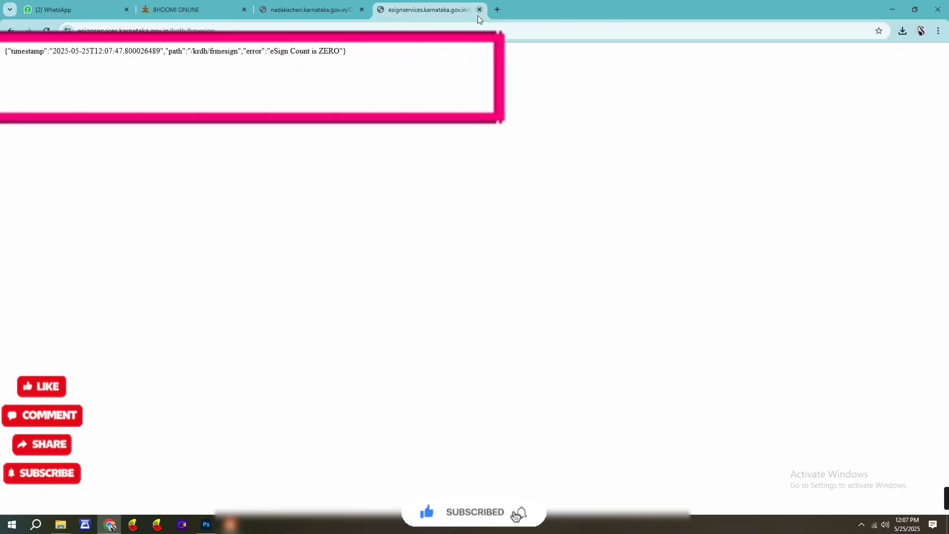
key(ctrl+w)
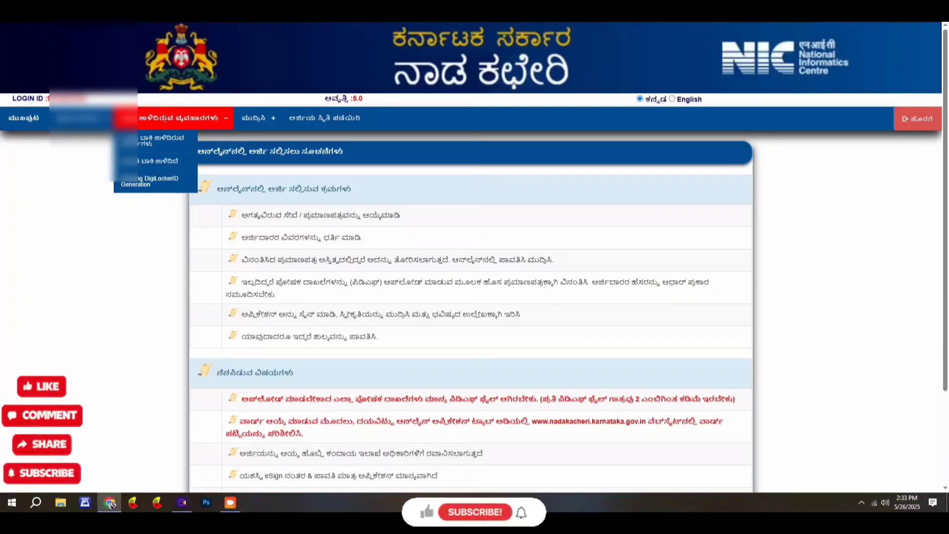
Reopen the application pending eSign and continue to Protean's Aadhaar eSign consent page
click(140, 145)
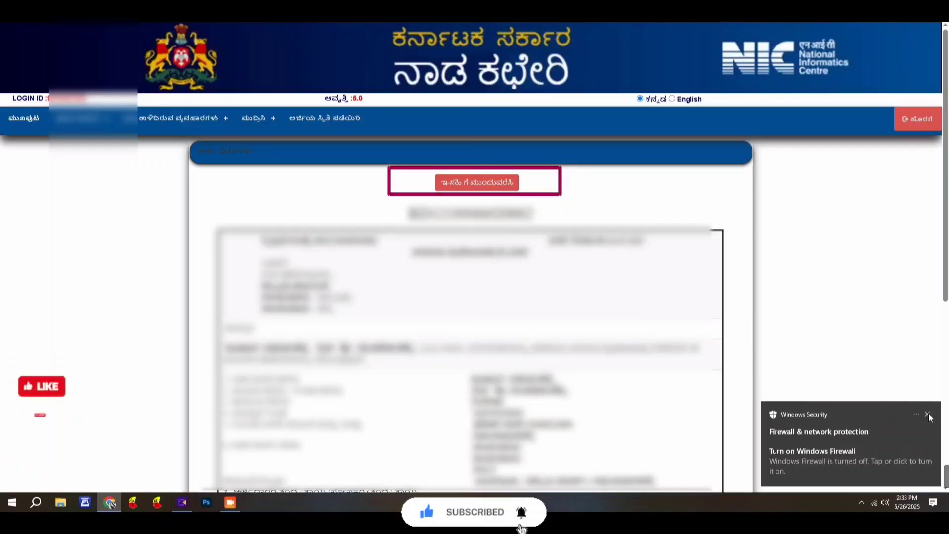
click(928, 415)
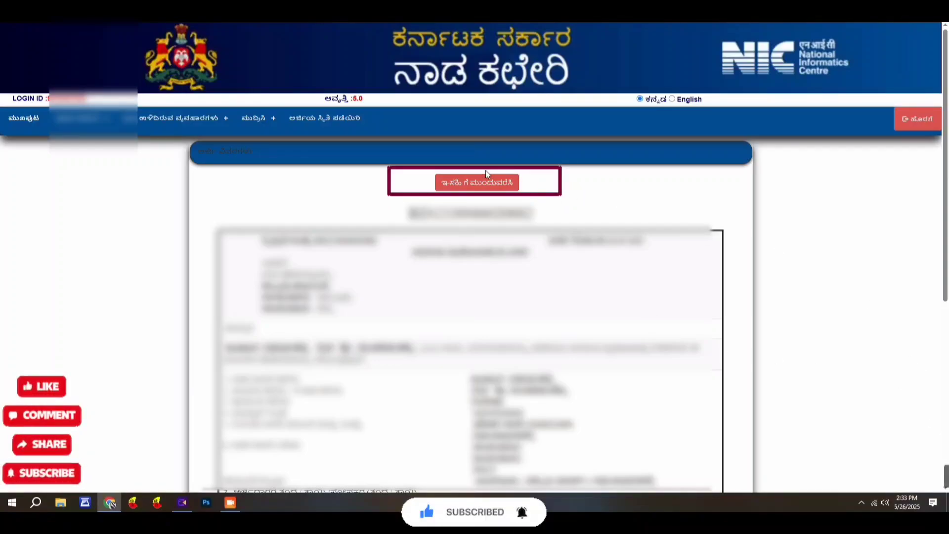
click(464, 184)
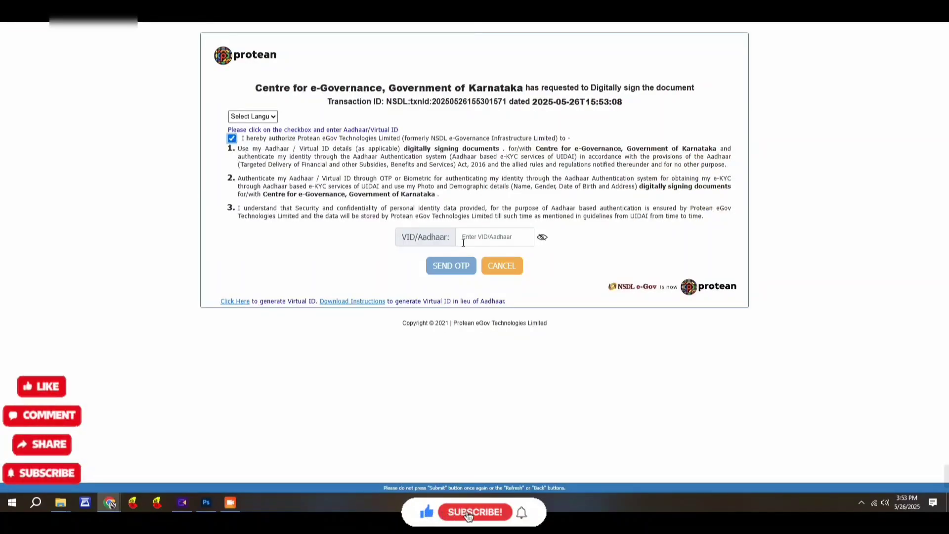
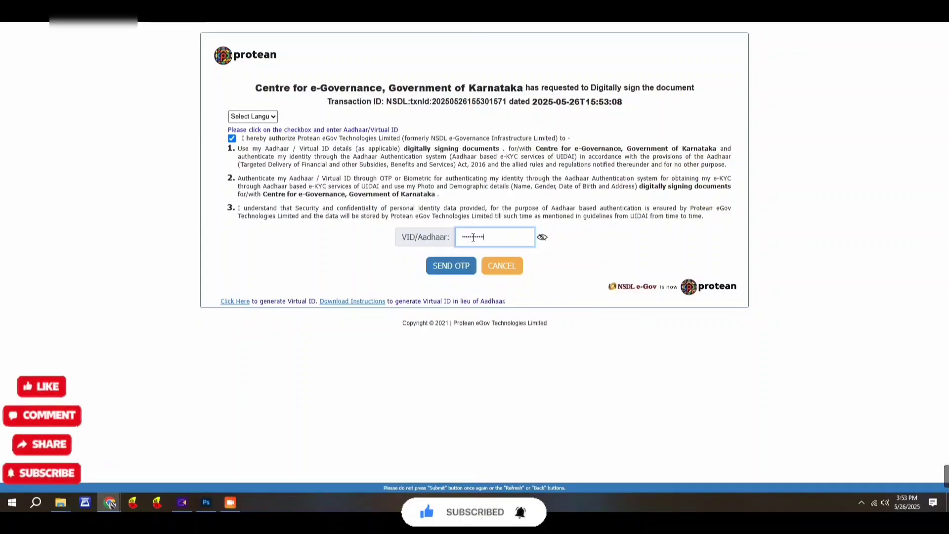
Enter the Aadhaar number, request an OTP, and verify the received OTP to sign
click(446, 267)
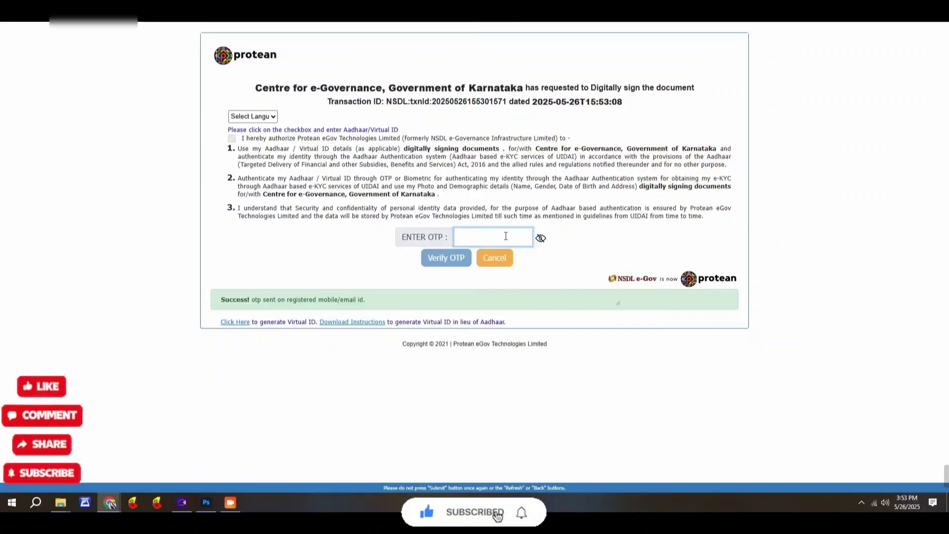
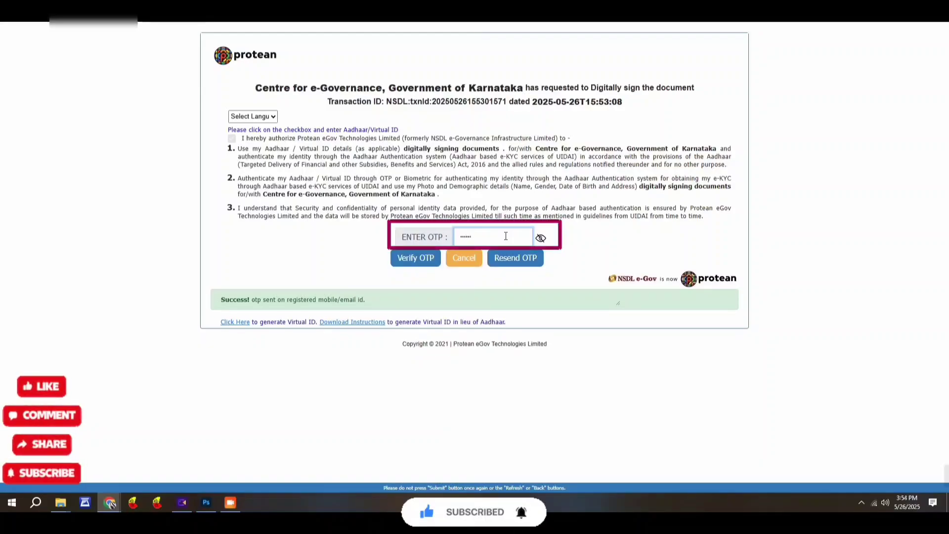
click(405, 260)
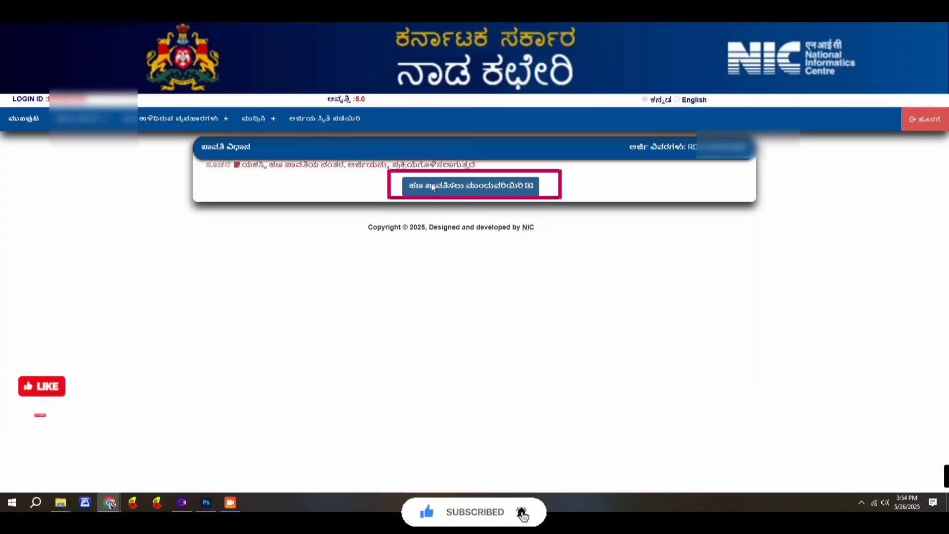
Proceed to pay the ₹40 fee, accept the terms, and choose iWallet payment
click(458, 185)
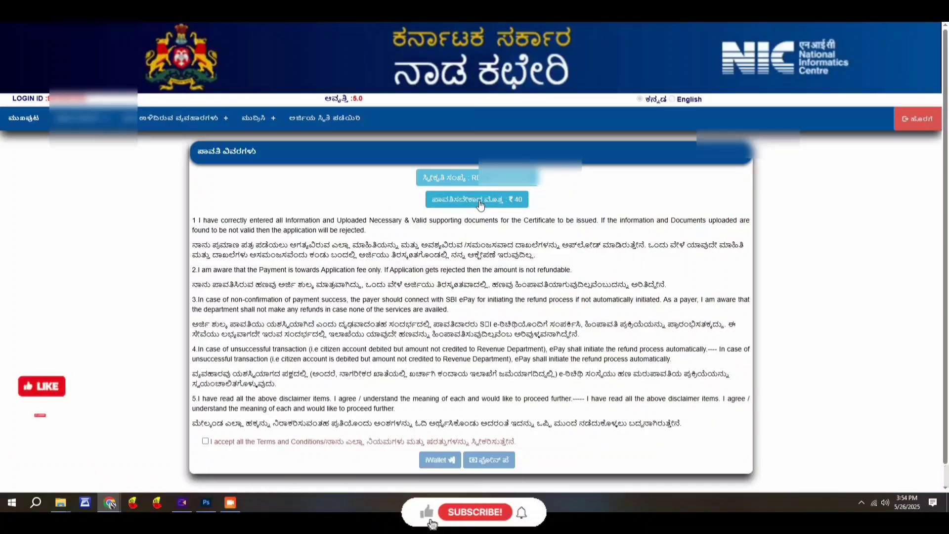
click(217, 442)
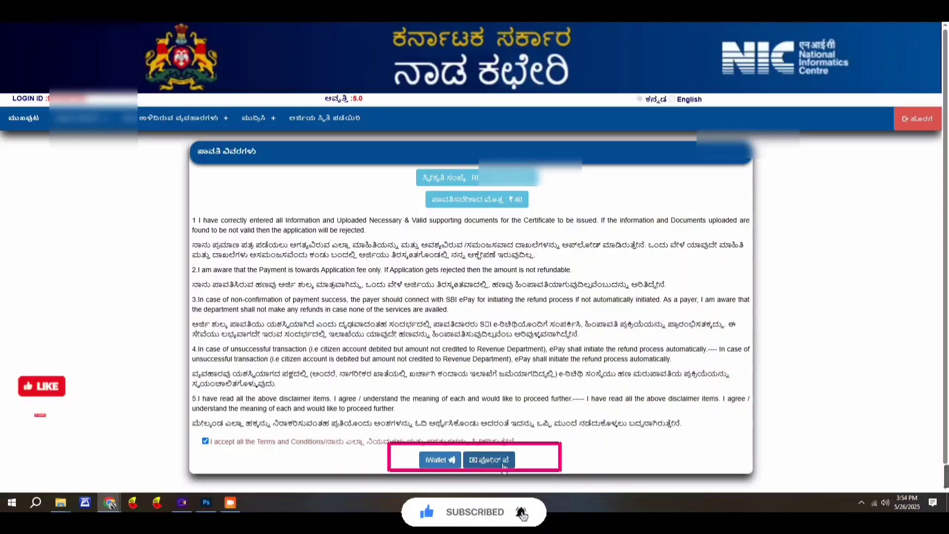
click(436, 460)
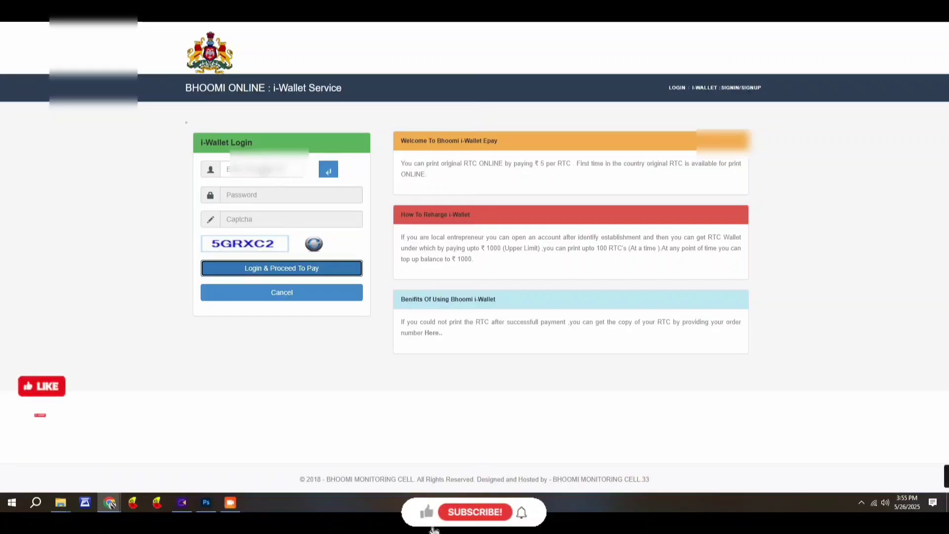
Log in to Bhoomi i-Wallet with the user's credentials and pay, declining Chrome's password save
click(262, 169)
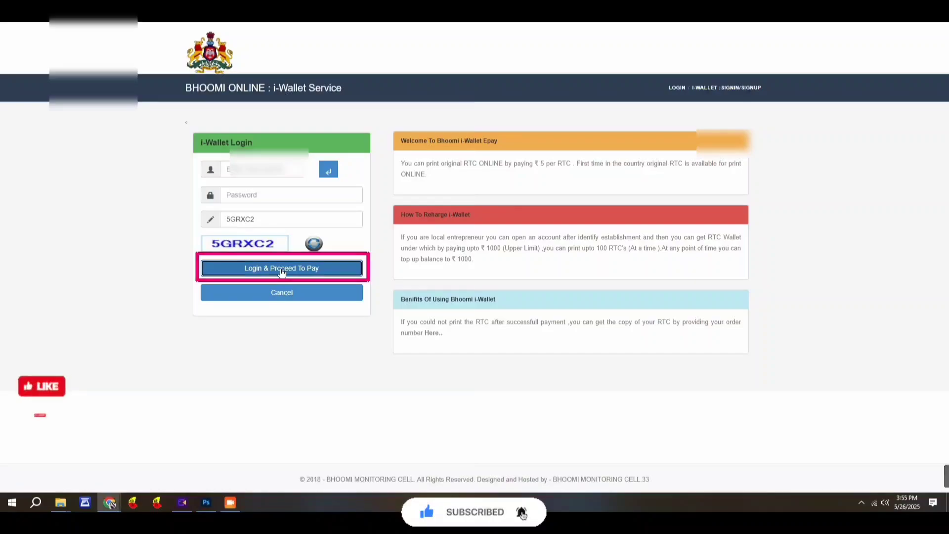
click(282, 270)
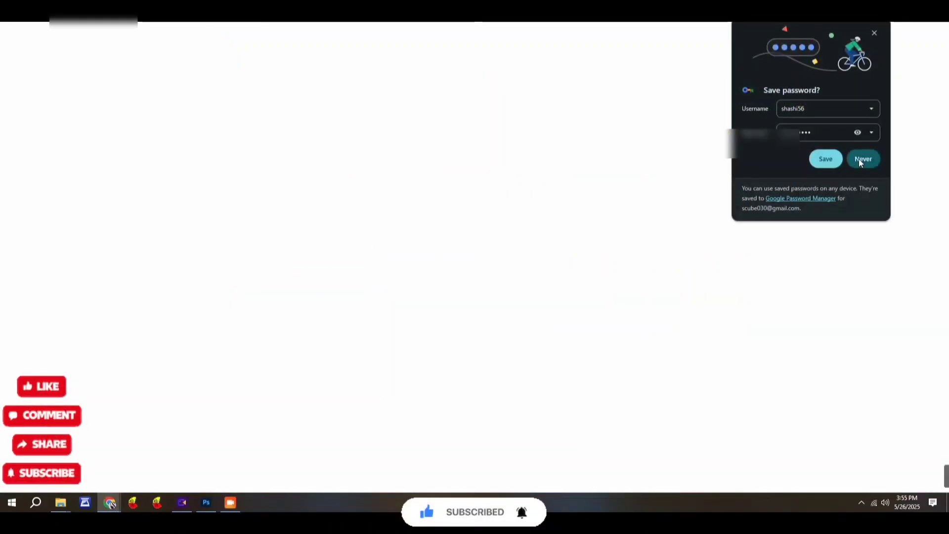
click(862, 158)
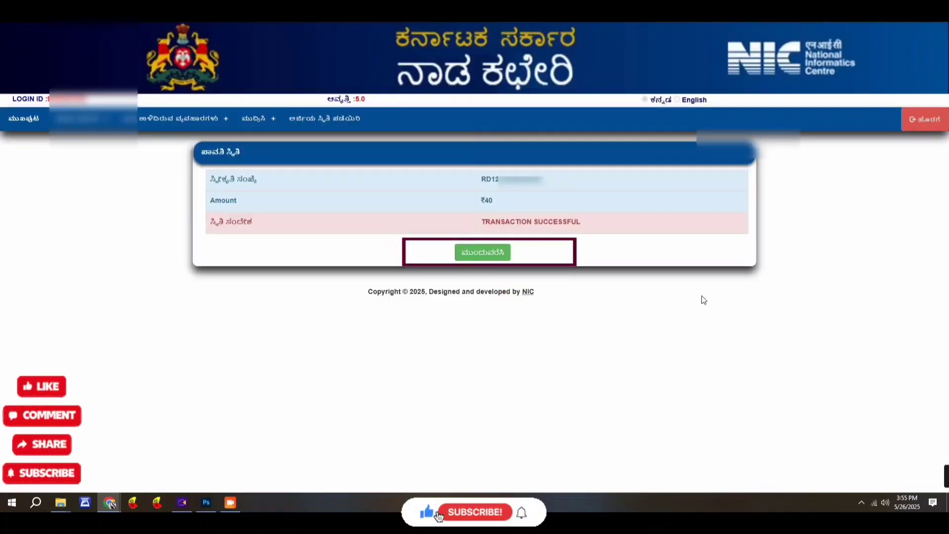
Continue past TRANSACTION SUCCESSFUL, download the e-signed application PDF, and open the receipt print dialog
drag(482, 221, 574, 223)
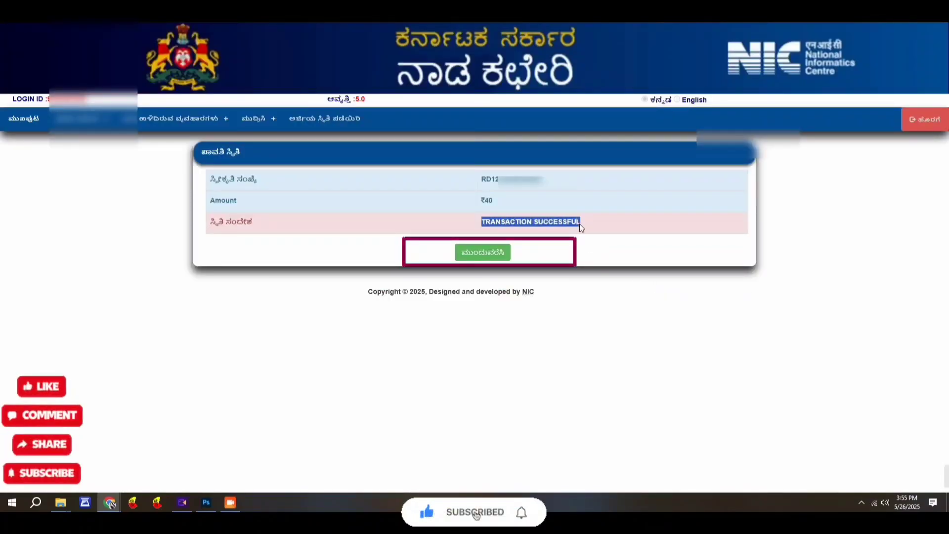
click(478, 253)
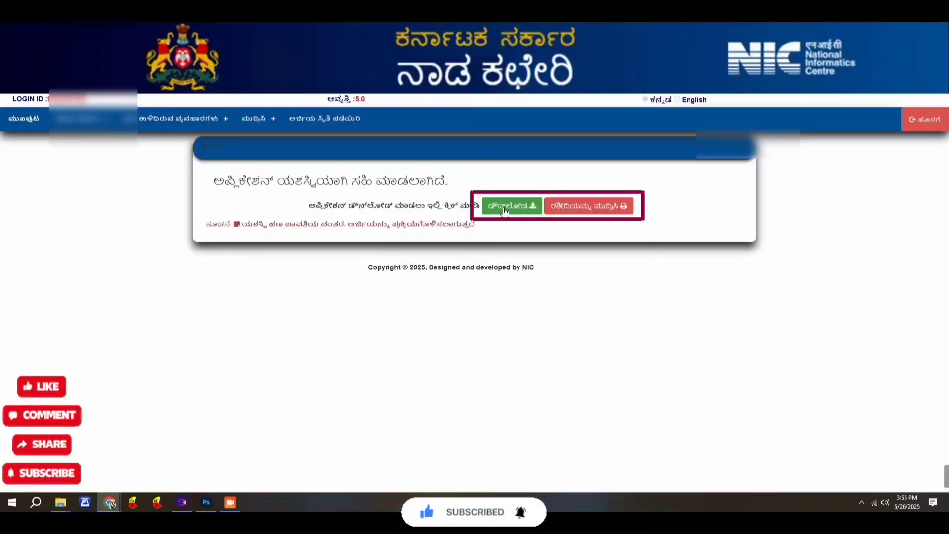
click(503, 207)
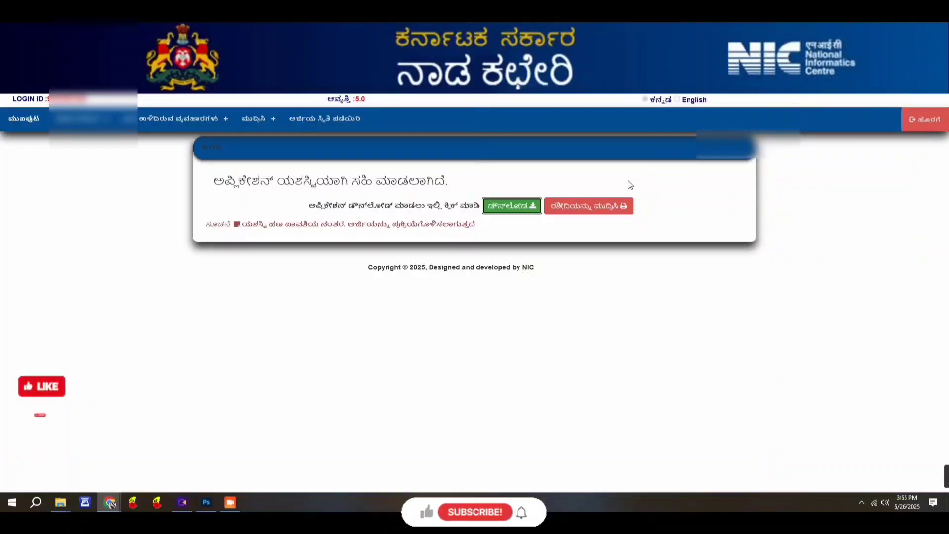
click(595, 206)
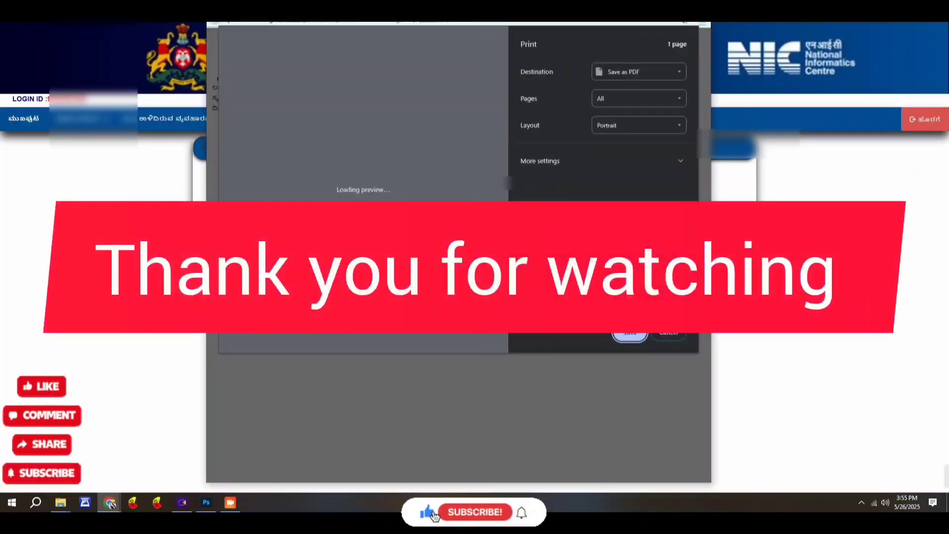